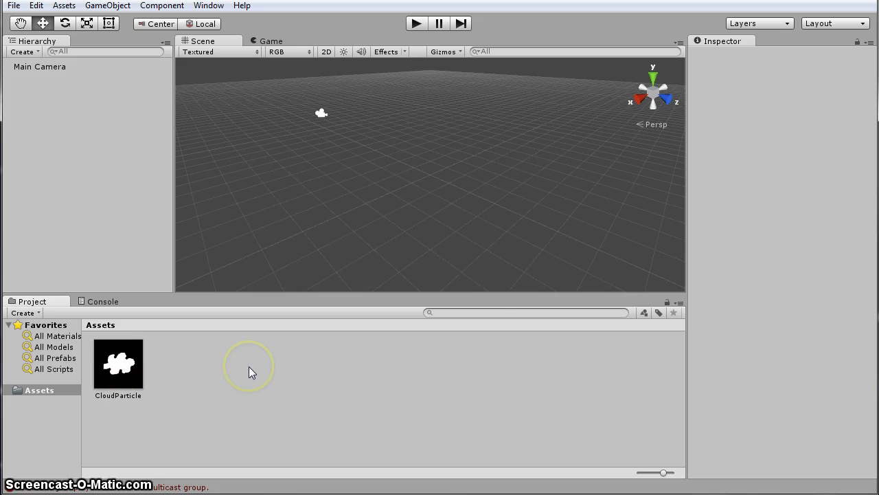
Create a new material named SmokeParticle in the Assets folder.
right_click(321, 392)
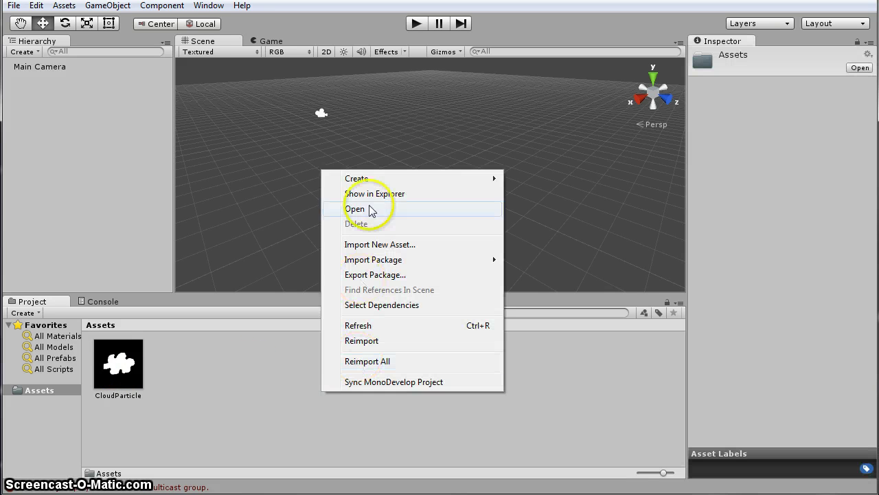
mouse_move(377, 181)
click(560, 306)
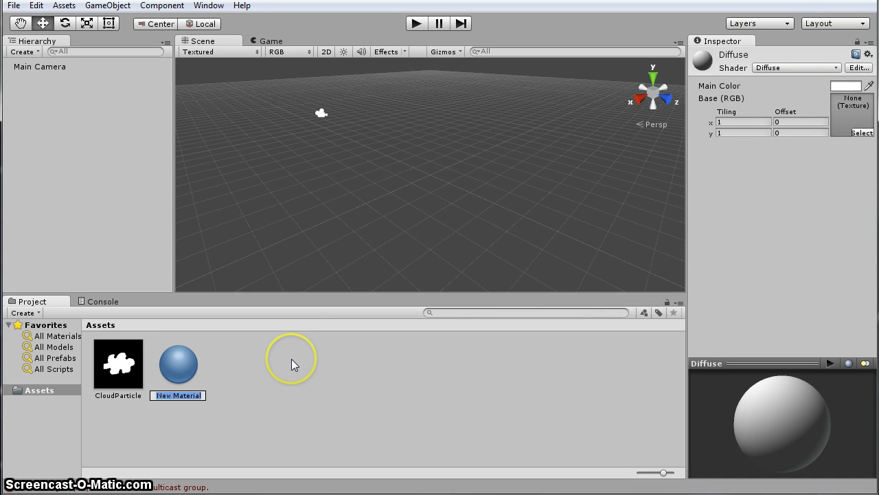
text(SmokeParticle)
key(Return)
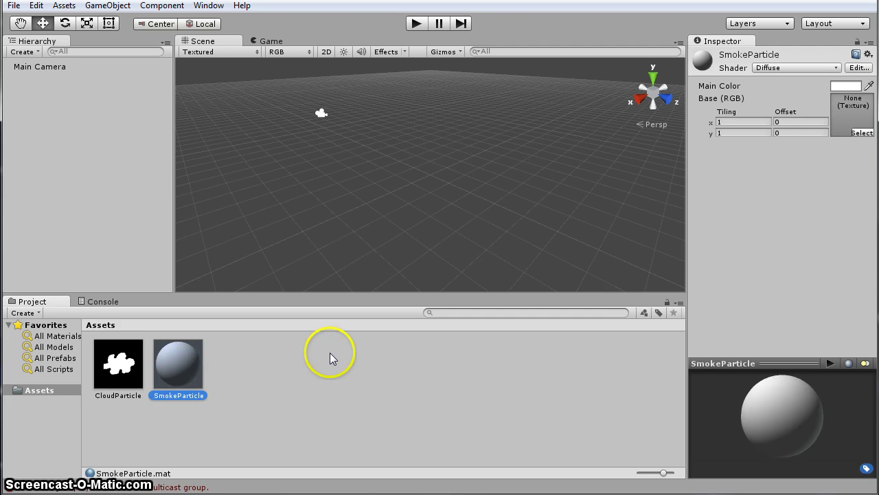
Give the SmokeParticle material the Particles/Additive (Soft) shader and assign CloudParticle as its particle texture.
click(837, 68)
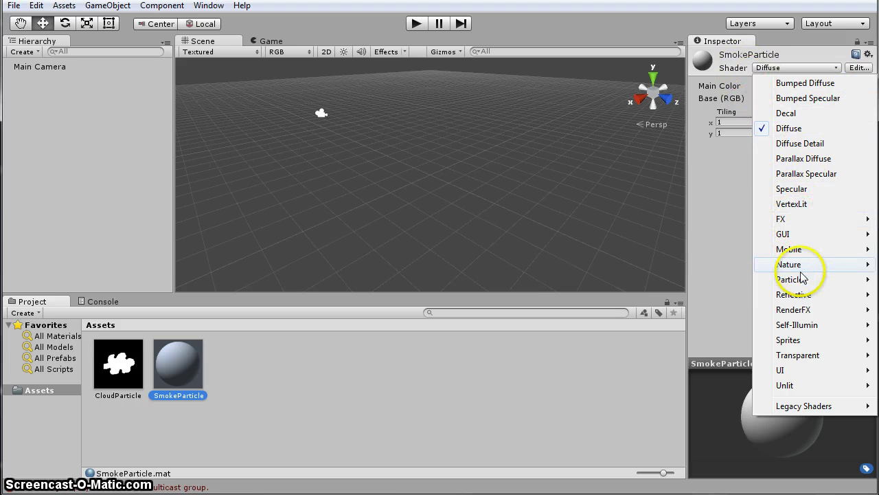
mouse_move(805, 281)
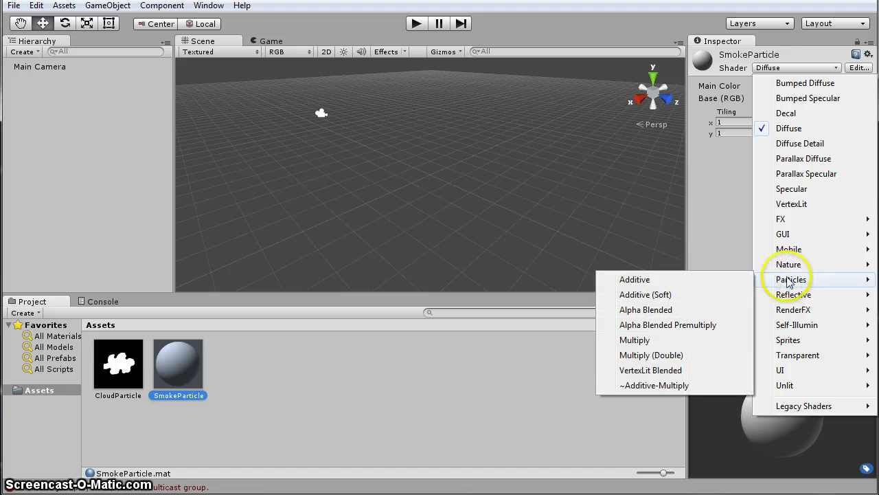
click(666, 295)
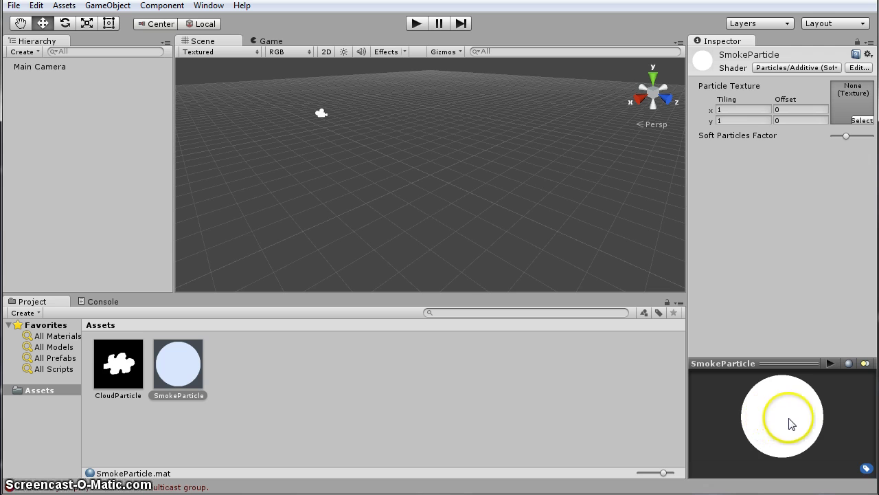
drag(789, 418, 740, 421)
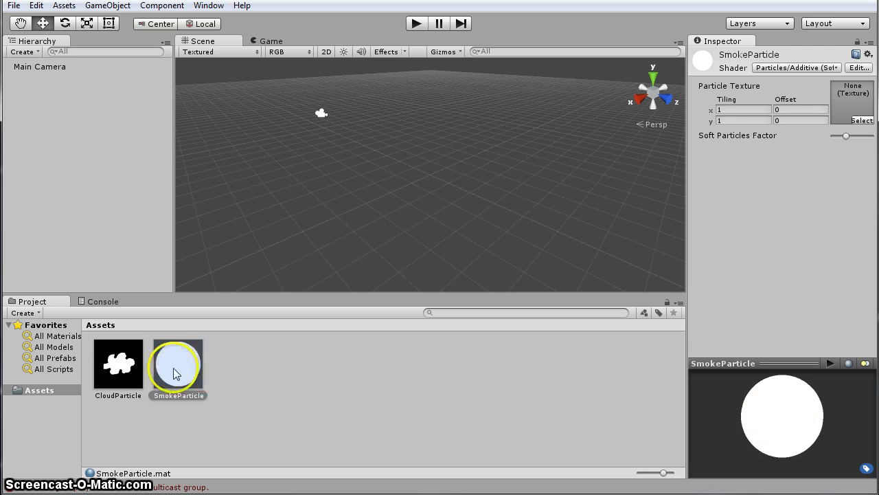
drag(113, 371, 591, 291)
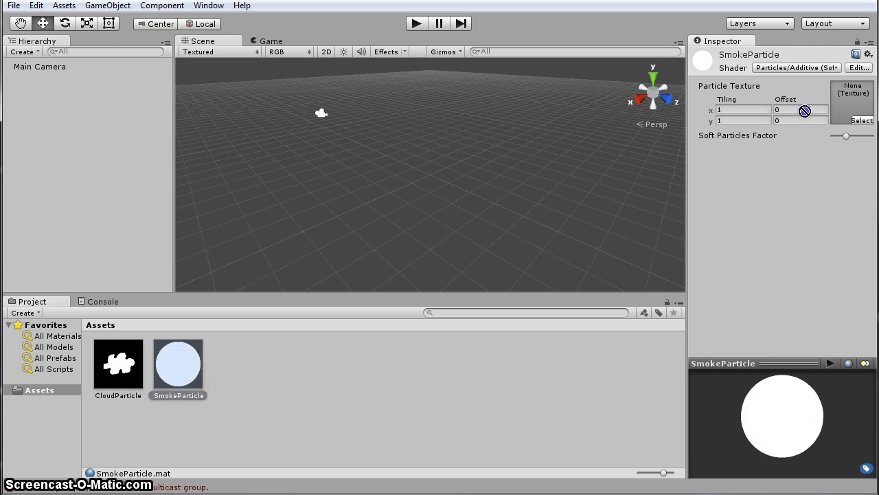
drag(832, 117, 850, 105)
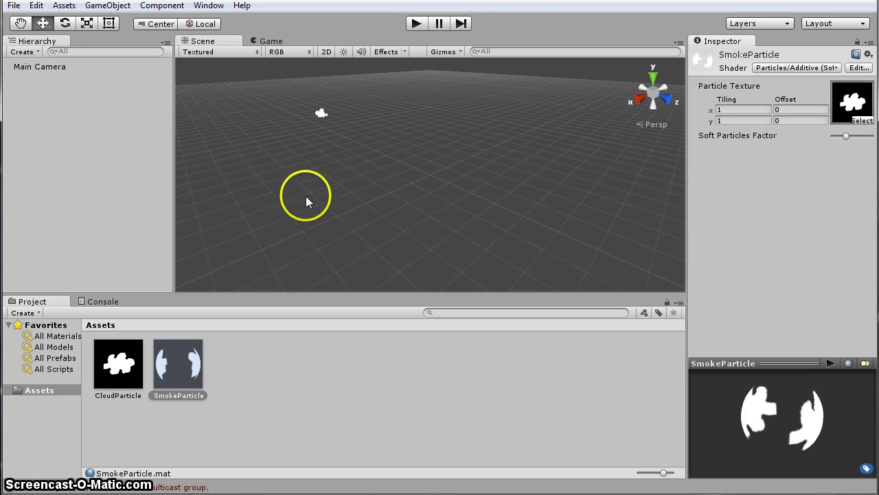
Add a Particle System to the scene and apply the SmokeParticle material to it.
click(108, 6)
click(158, 127)
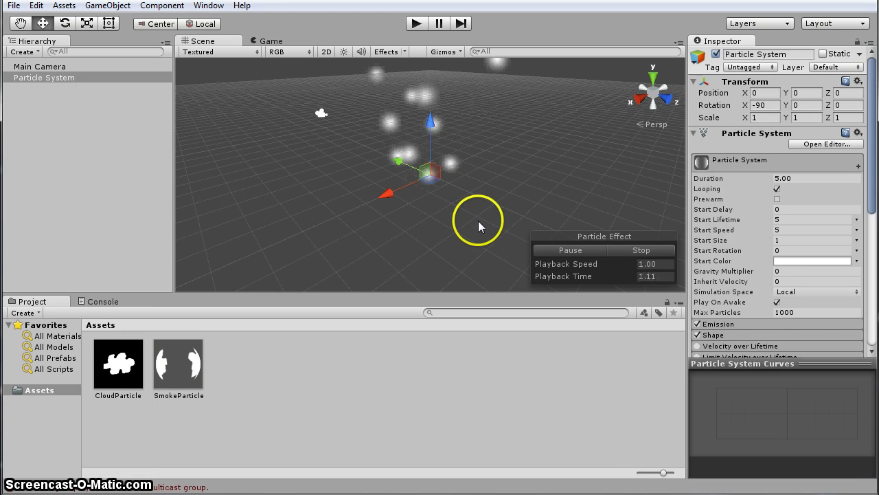
alt+drag(469, 221, 472, 154)
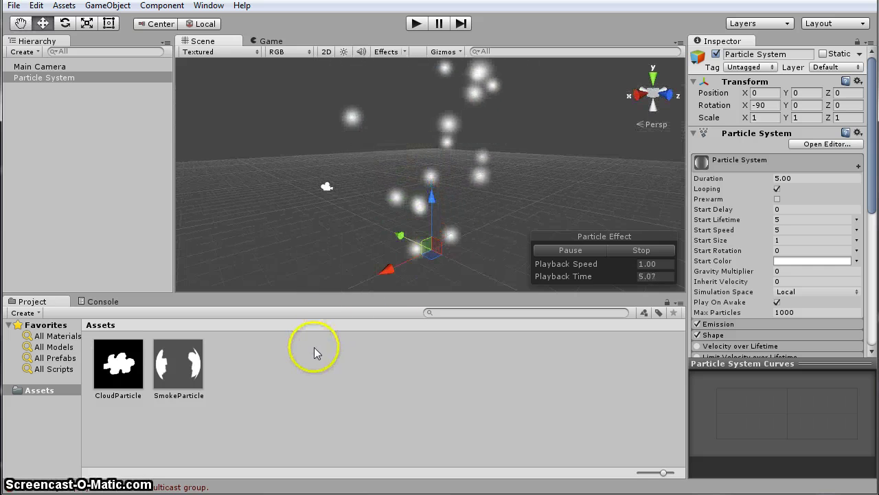
drag(189, 369, 57, 77)
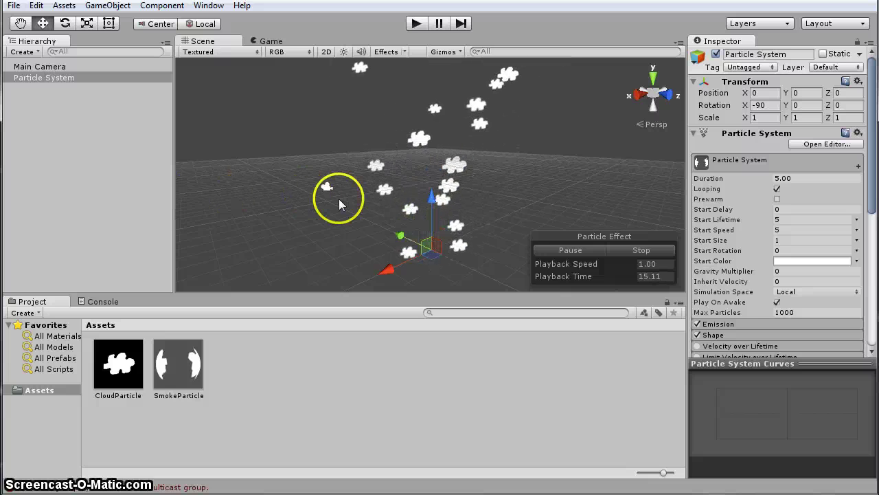
Set the particle system's Start Size to 14.
click(502, 199)
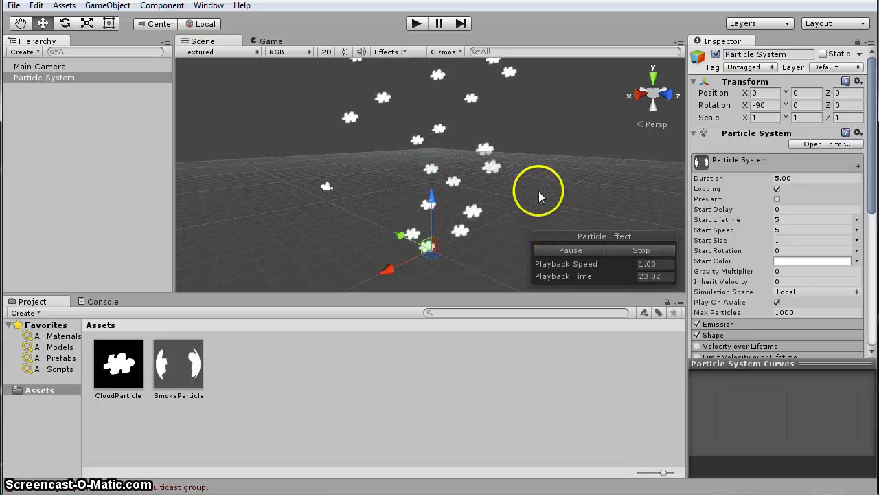
mouse_move(623, 177)
right_down()
mouse_move(563, 180)
mouse_move(614, 186)
mouse_move(632, 161)
mouse_move(636, 110)
mouse_move(630, 173)
right_up()
key(w)
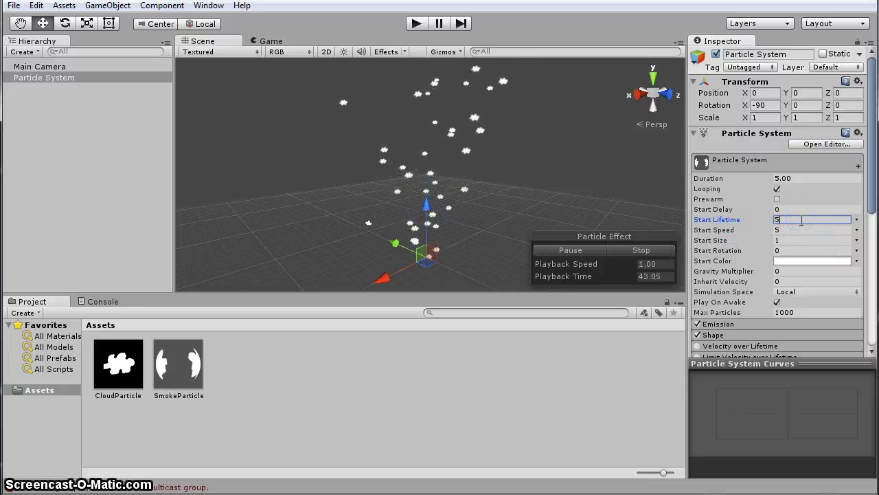
click(789, 231)
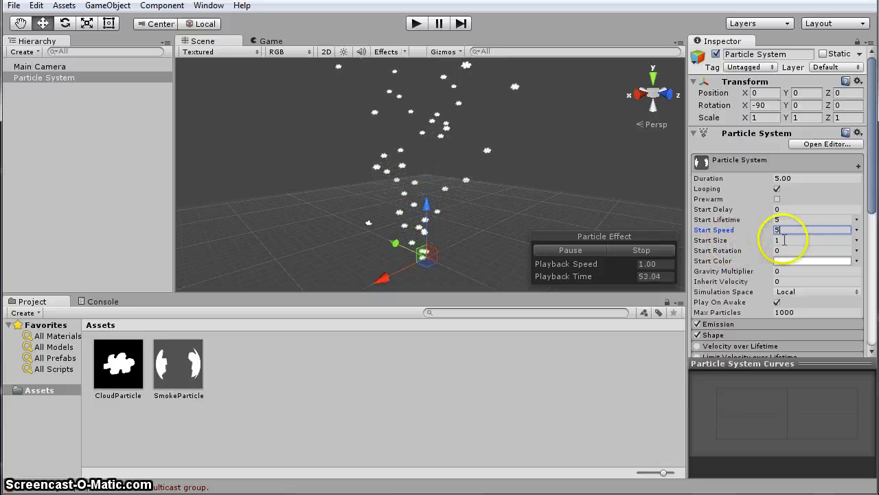
click(790, 243)
text(14)
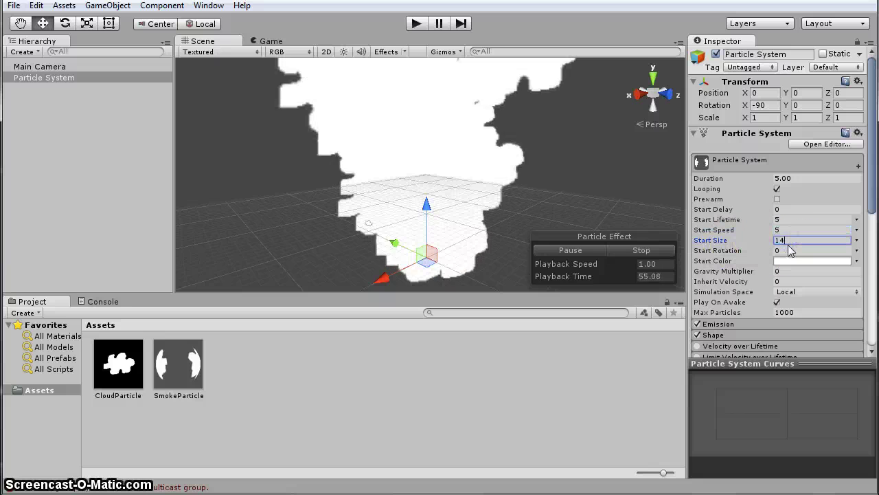
click(584, 234)
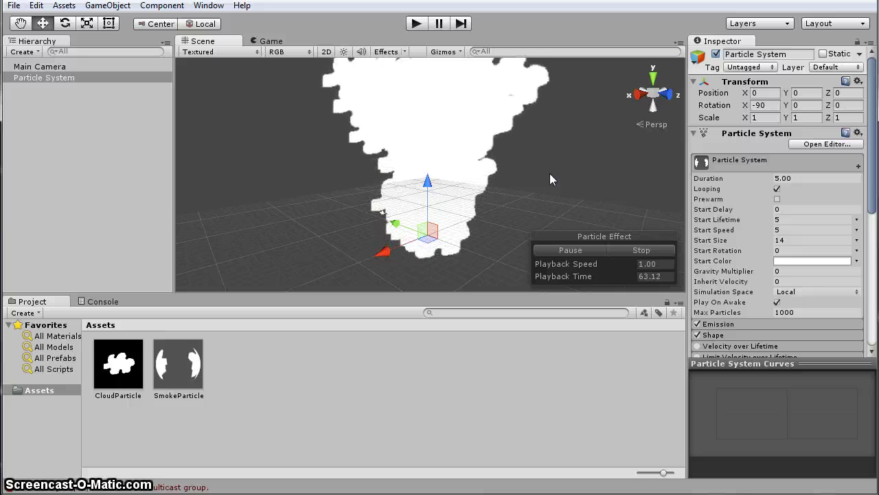
Examine the particle system's Emission rate and the emitter settings in its Shape module.
click(747, 164)
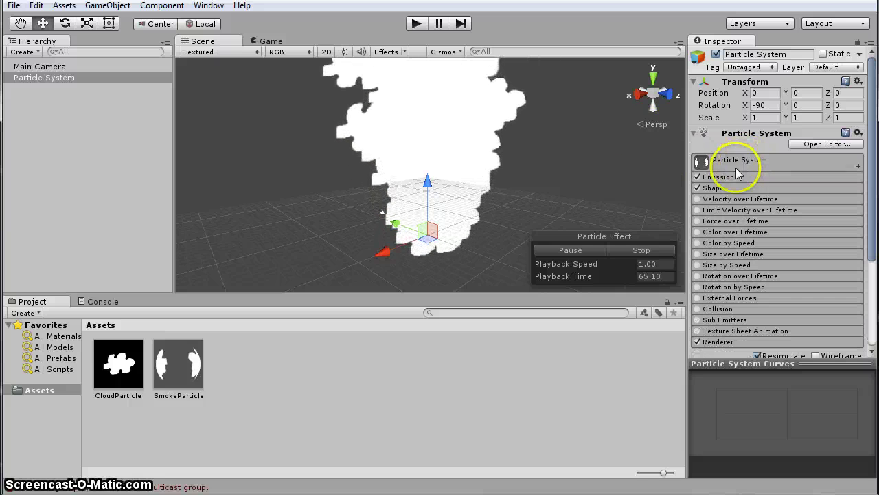
click(719, 178)
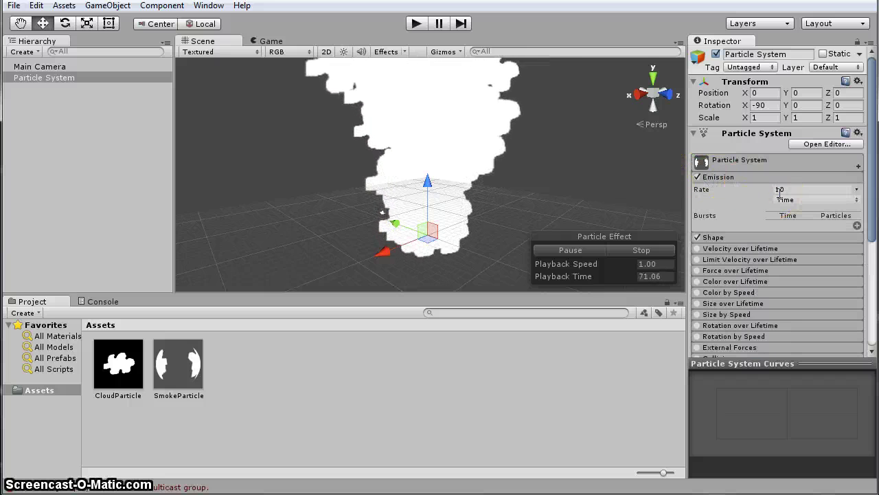
click(737, 177)
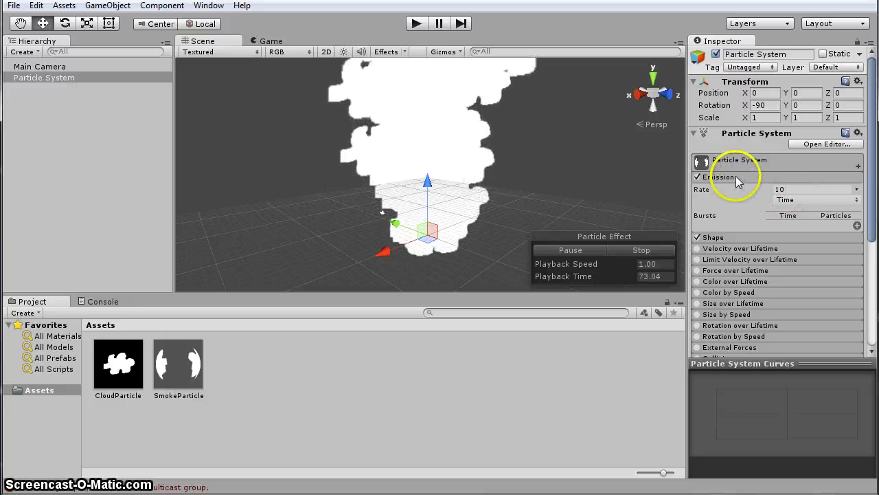
click(736, 177)
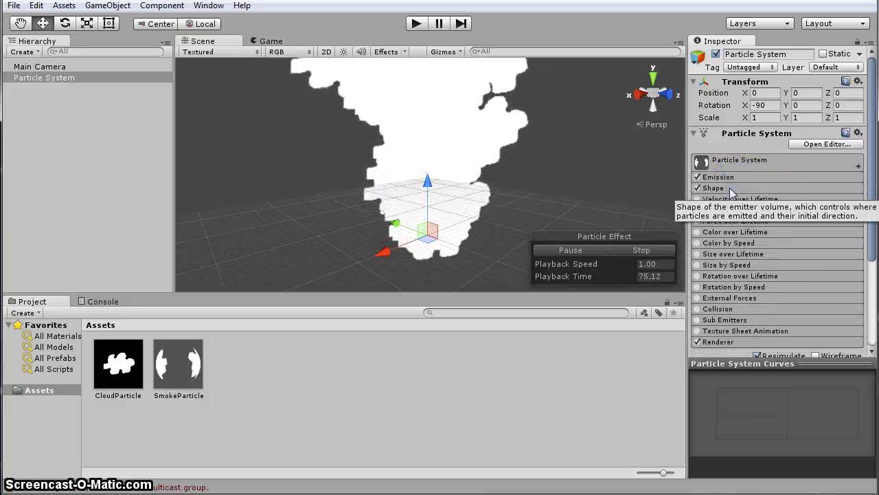
click(731, 191)
click(787, 201)
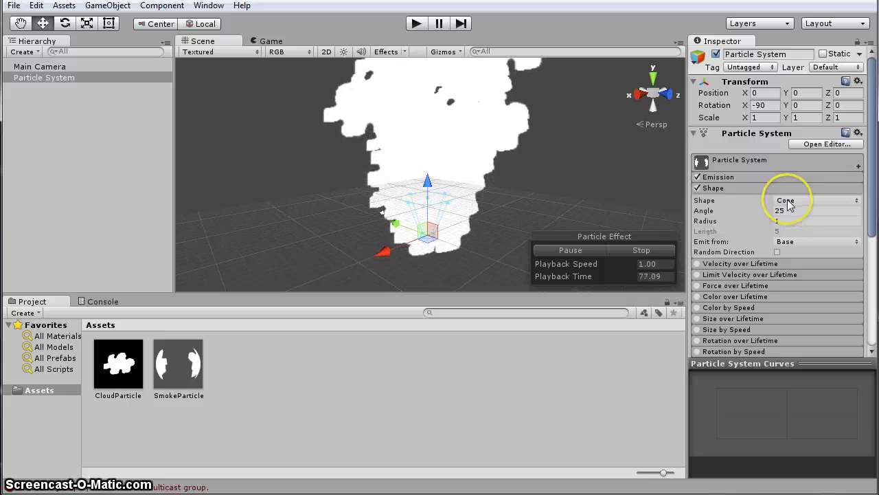
click(790, 205)
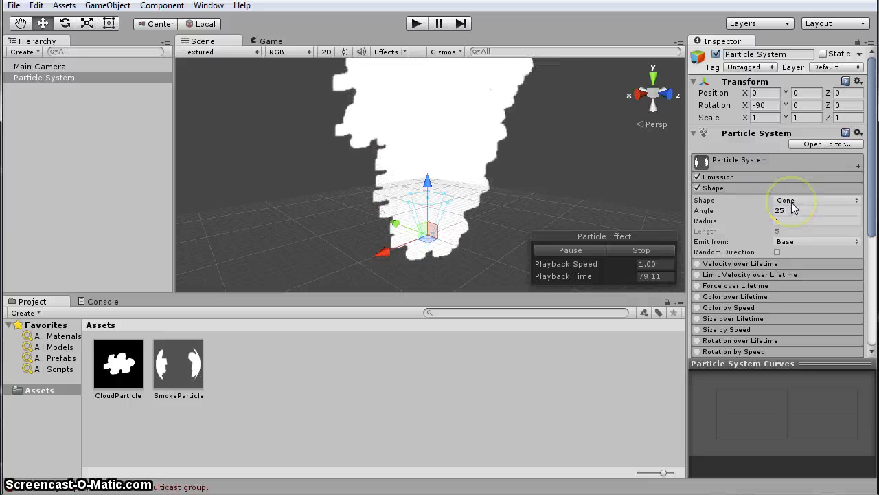
click(779, 198)
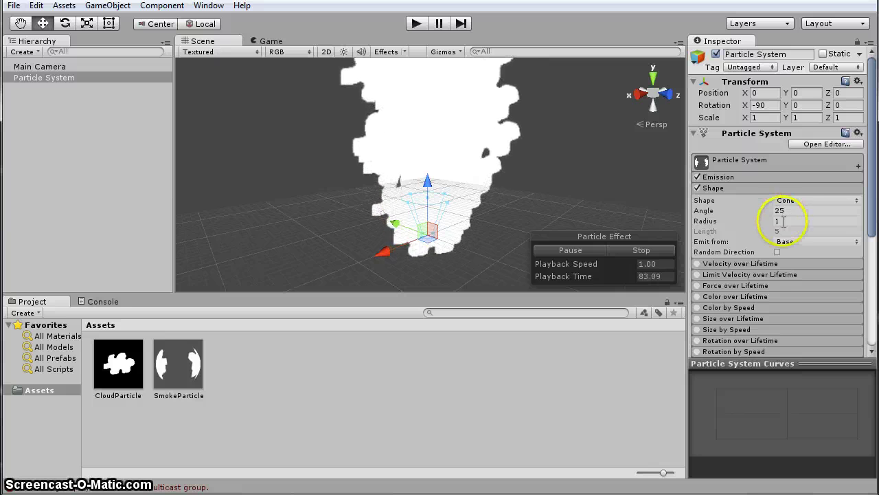
Set the angle of the particle system's cone emitter shape to 10.
click(789, 210)
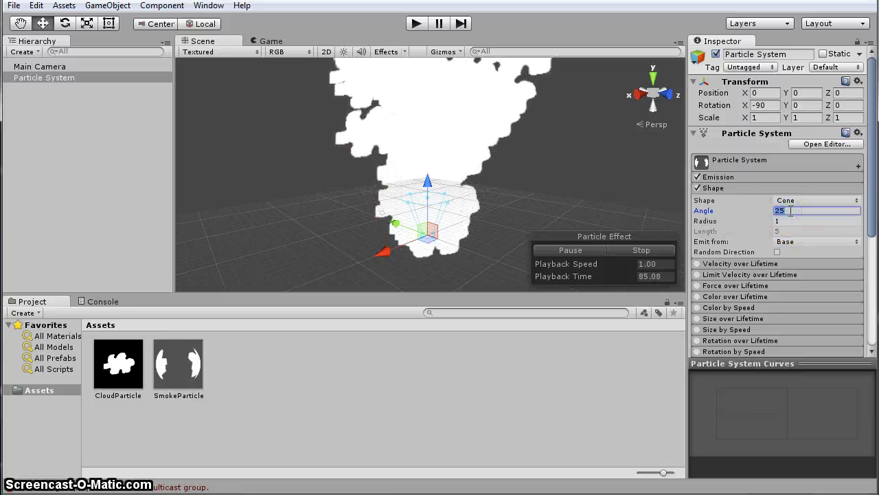
click(509, 187)
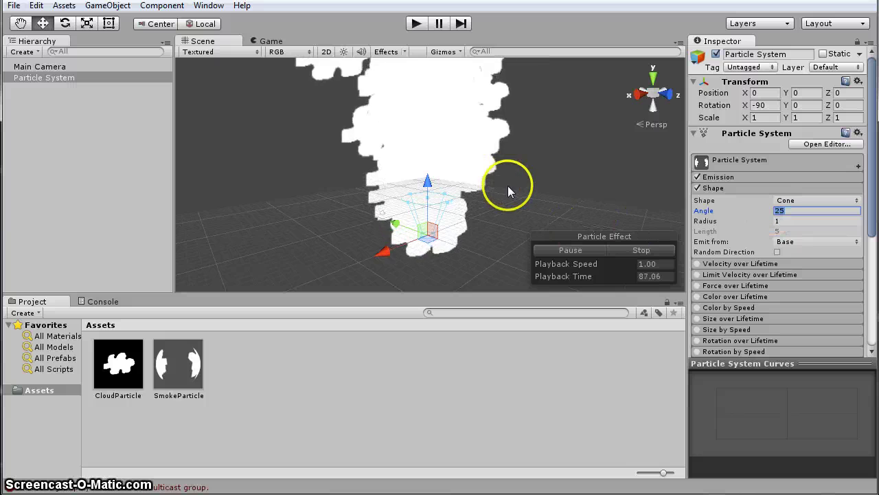
alt+drag(508, 187, 500, 216)
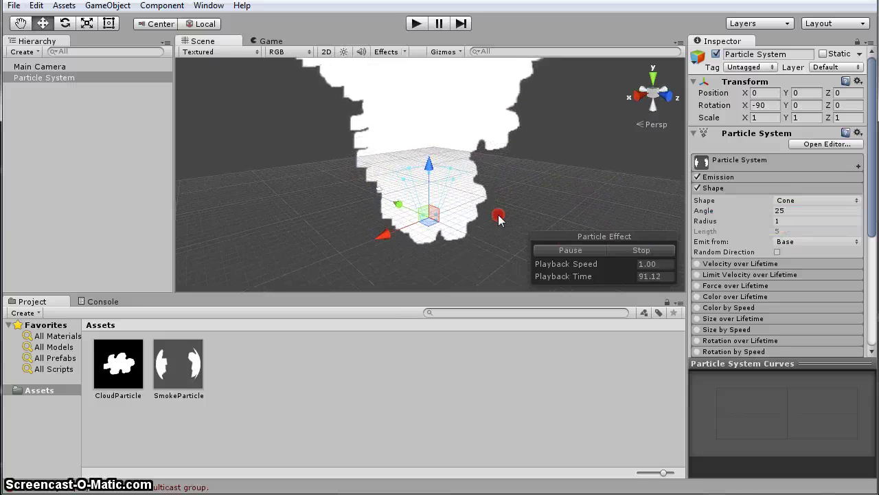
click(790, 210)
text(15)
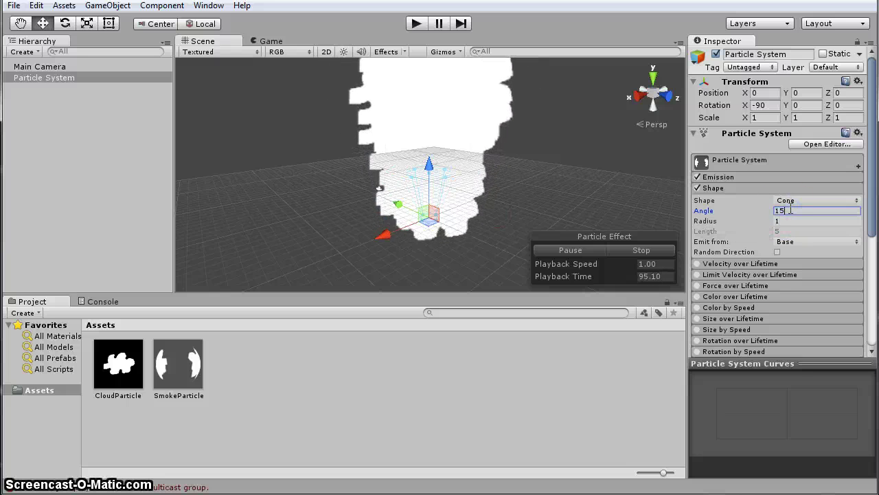
key(BackSpace)
text(0)
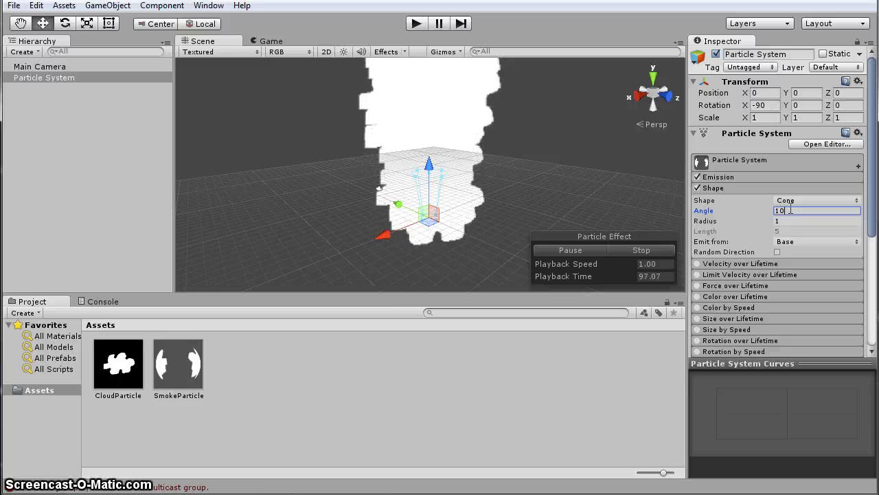
click(570, 197)
alt+drag(570, 191, 568, 165)
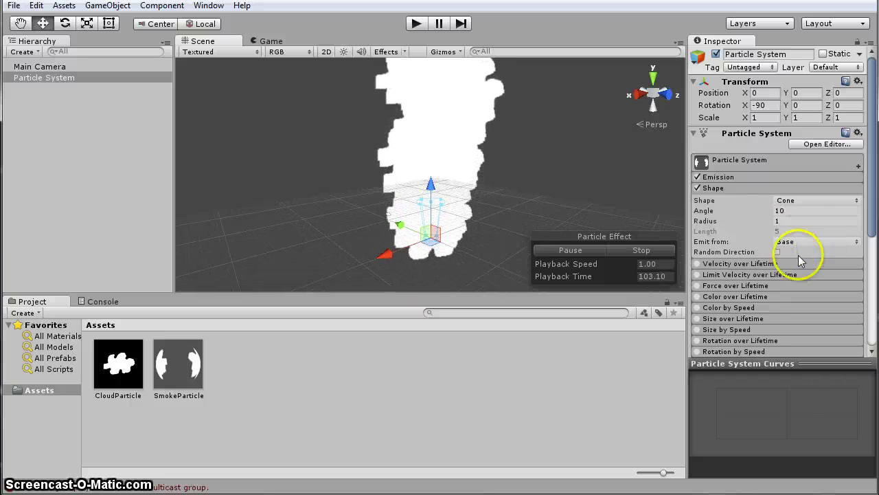
click(740, 189)
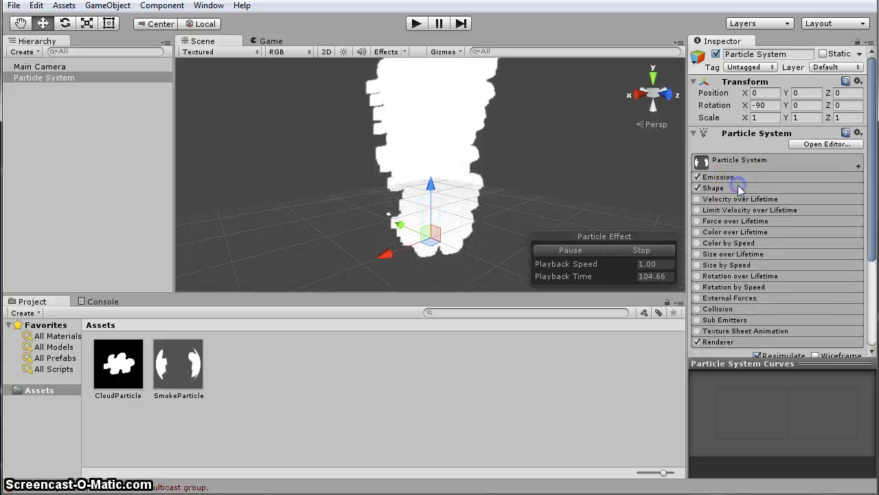
Enable Color over Lifetime and set the alpha at the gradient's end to 0.
click(718, 232)
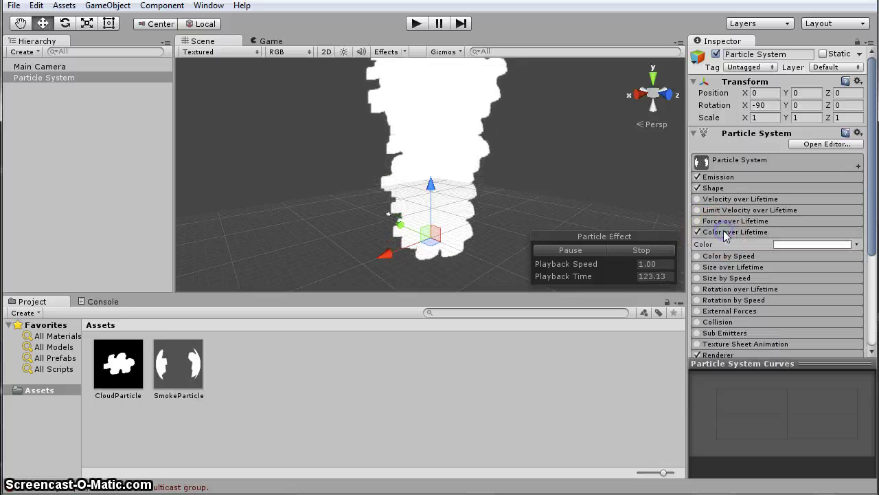
click(789, 244)
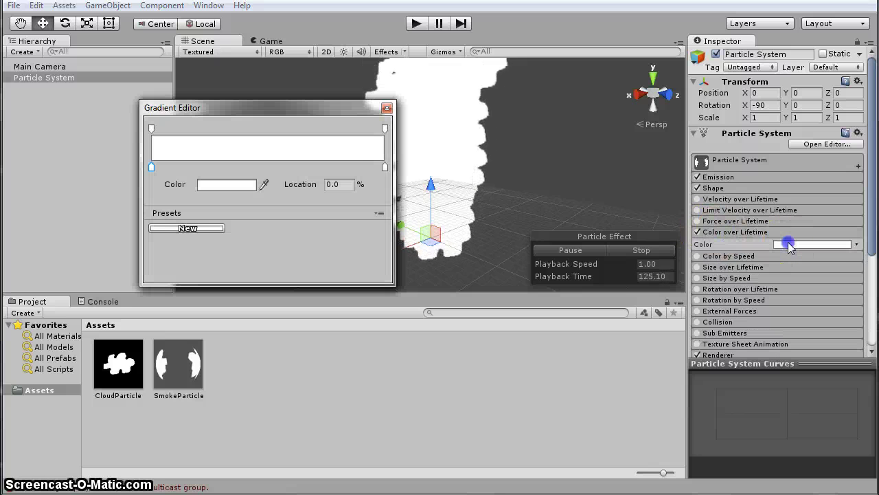
drag(279, 110, 200, 89)
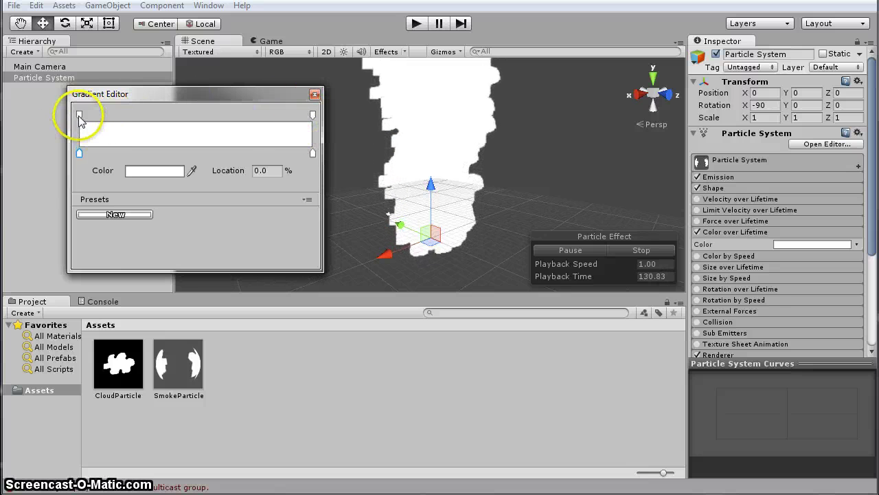
click(312, 115)
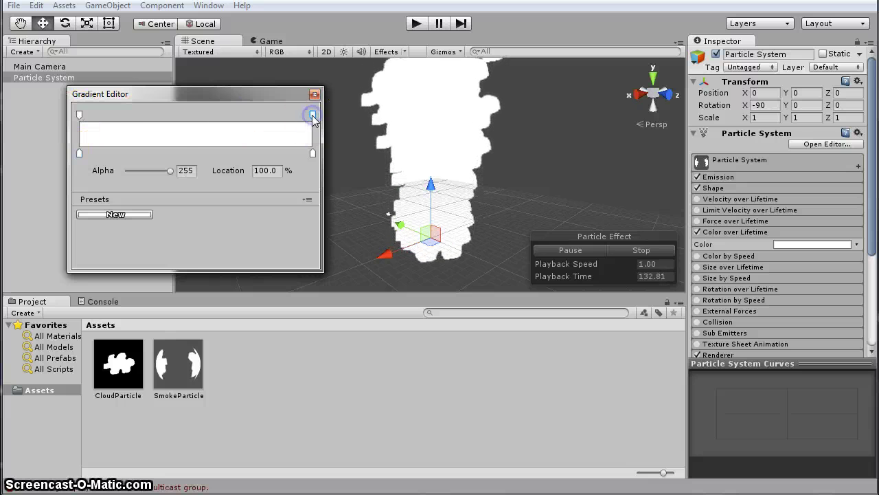
click(171, 172)
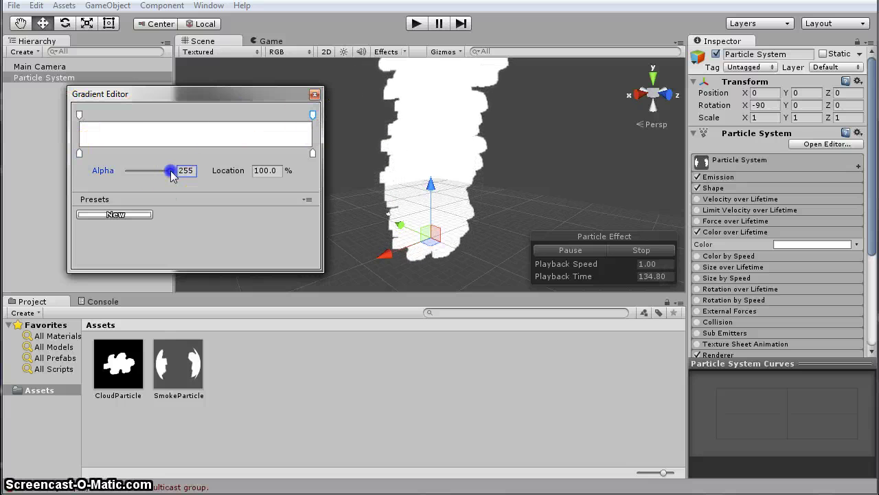
drag(171, 172, 75, 171)
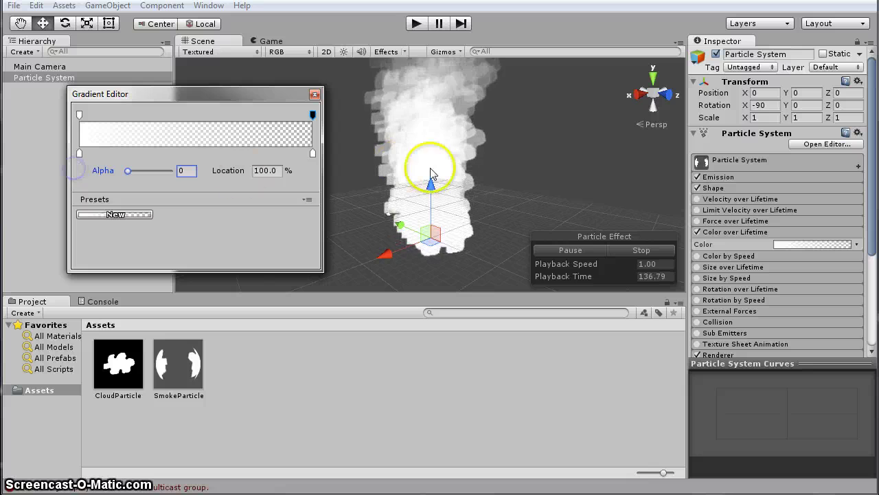
click(479, 173)
mouse_move(471, 153)
alt+mouse_down()
mouse_move(472, 104)
mouse_move(476, 160)
alt+mouse_up()
Set the start color of the Color over Lifetime gradient to orange, RGB 255, 132, 0.
click(797, 244)
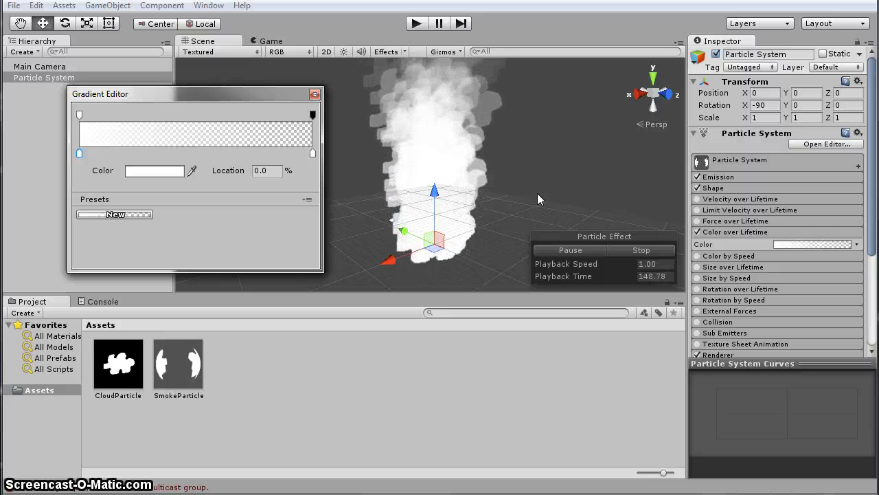
click(501, 205)
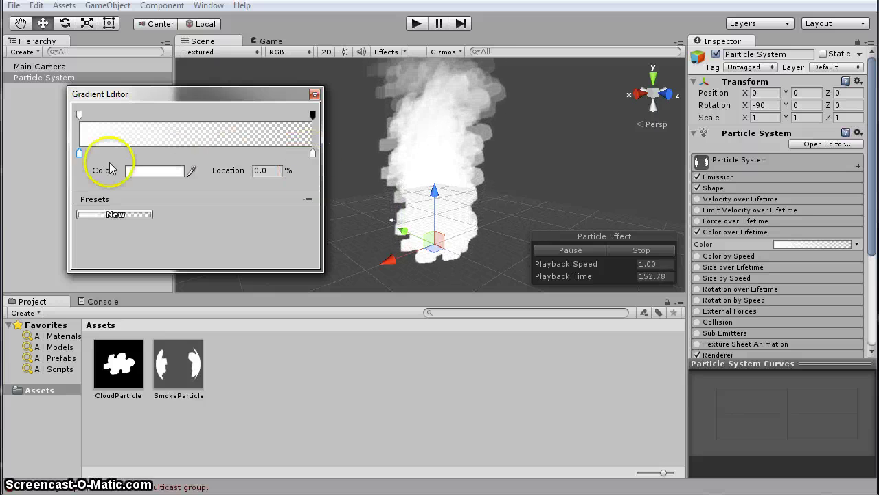
click(137, 172)
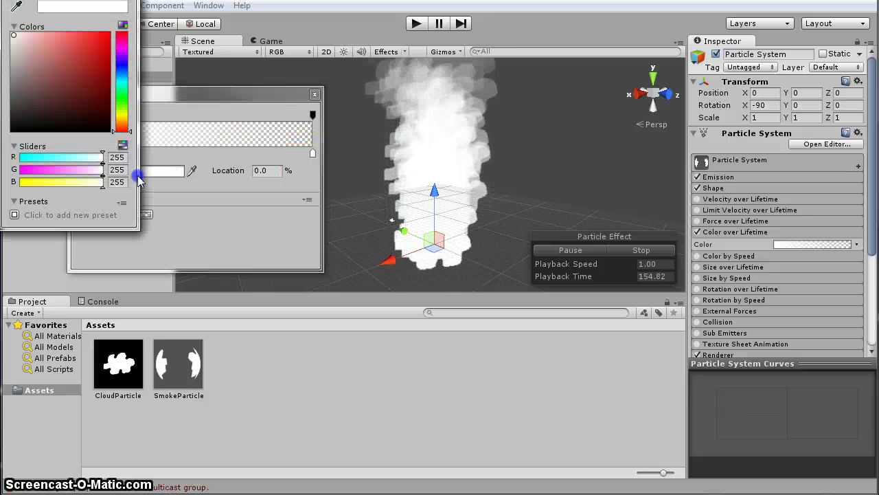
click(120, 132)
drag(89, 55, 108, 33)
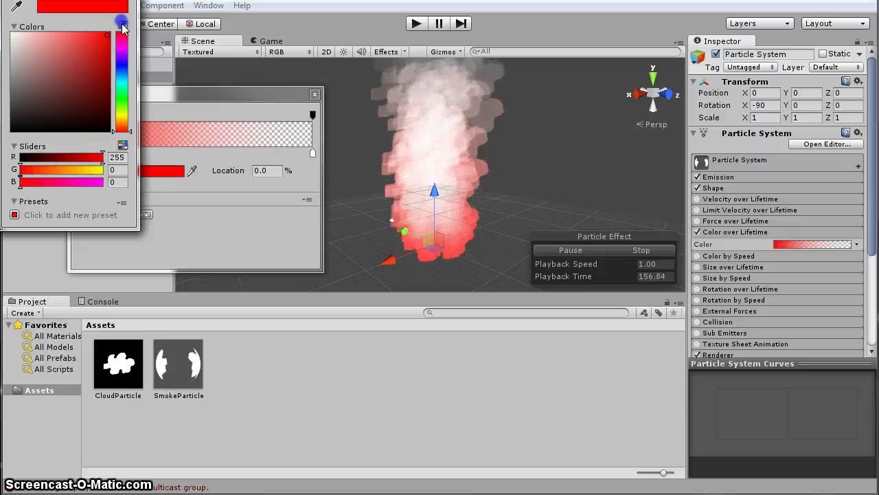
click(122, 128)
mouse_move(117, 133)
mouse_down()
mouse_move(122, 121)
mouse_move(125, 128)
mouse_up()
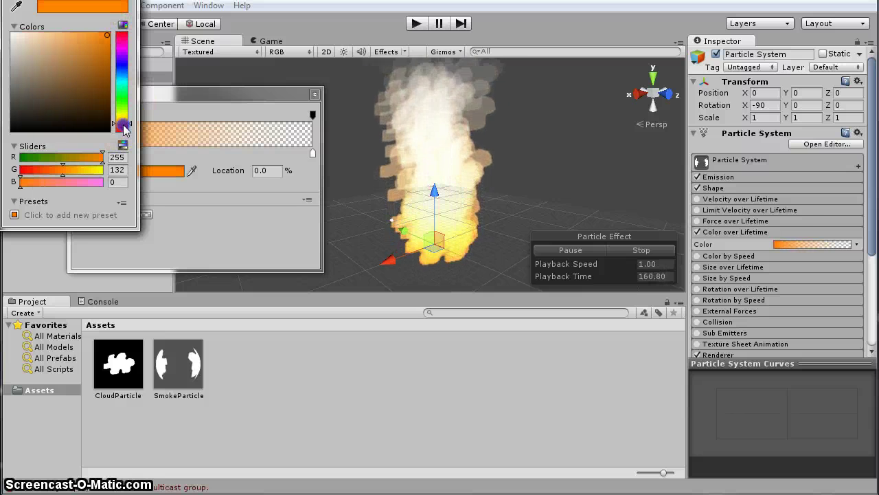
Move the gradient's white end color key to 26.5% and recolor it near-black, RGB 21, 21, 21.
click(310, 160)
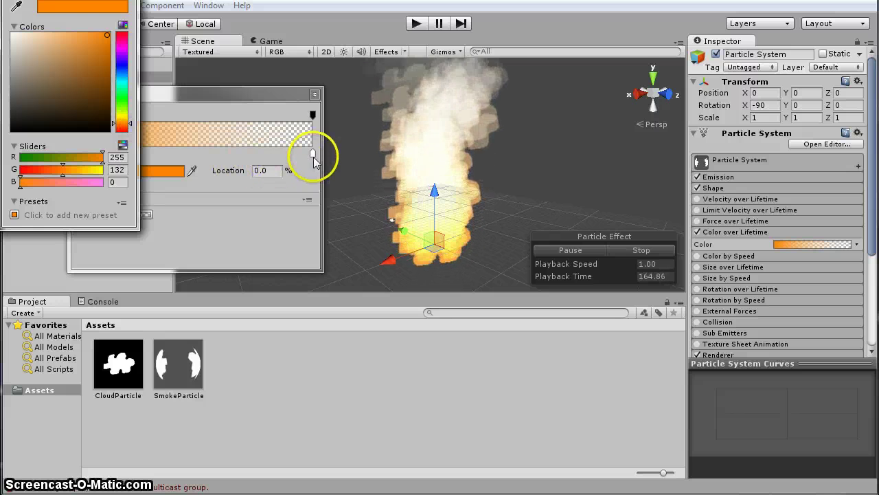
click(314, 155)
drag(313, 156, 140, 152)
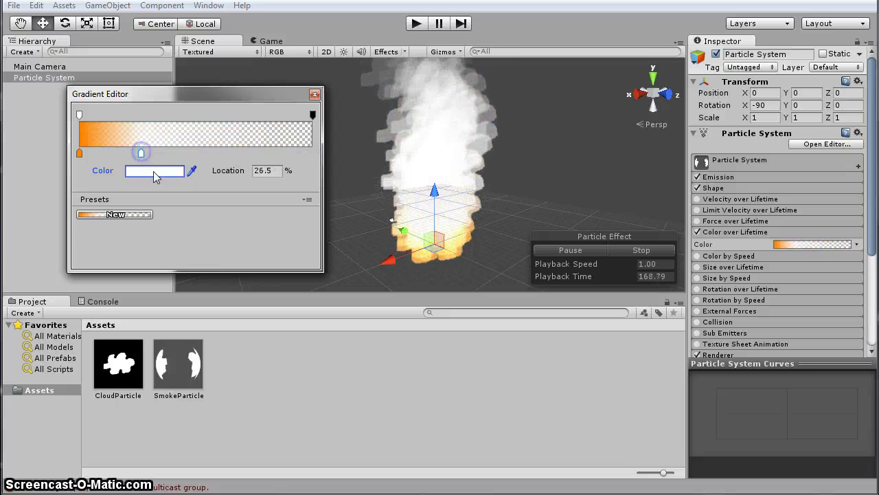
click(155, 172)
drag(28, 74, 6, 121)
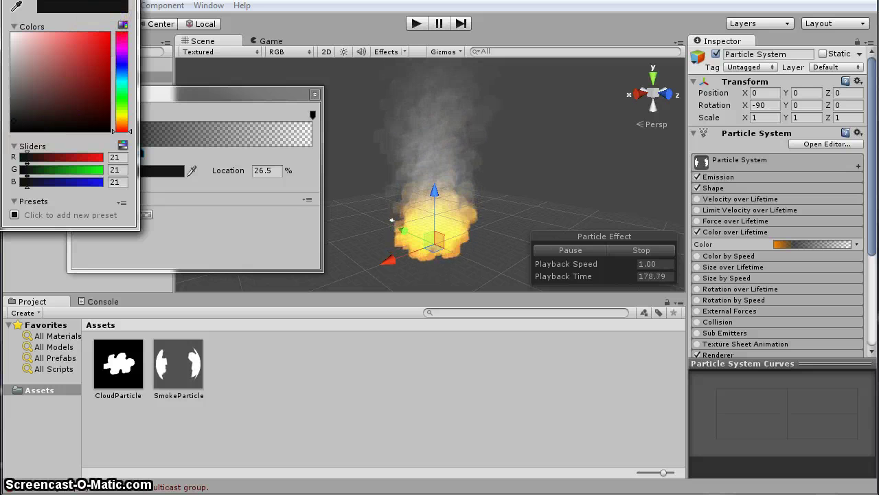
click(131, 0)
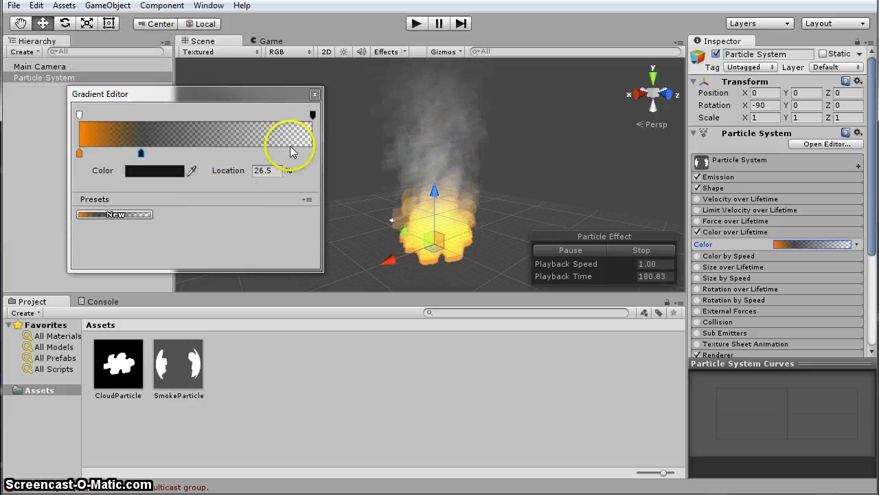
click(313, 96)
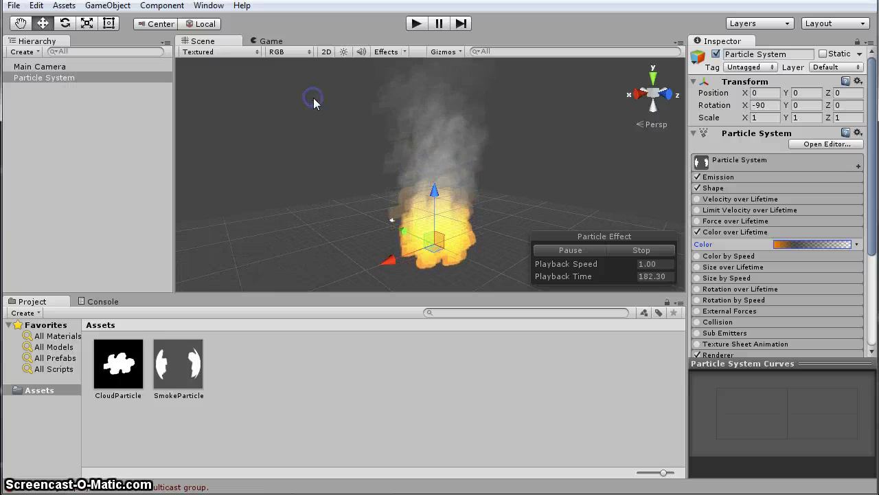
click(324, 134)
click(739, 233)
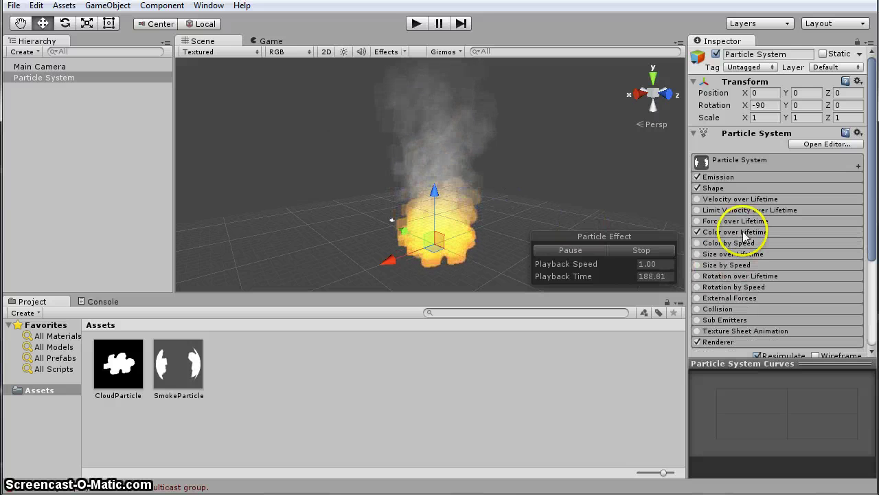
Enable Size over Lifetime with a rising size curve that starts at about 0.25 and ends at 1.0.
click(697, 254)
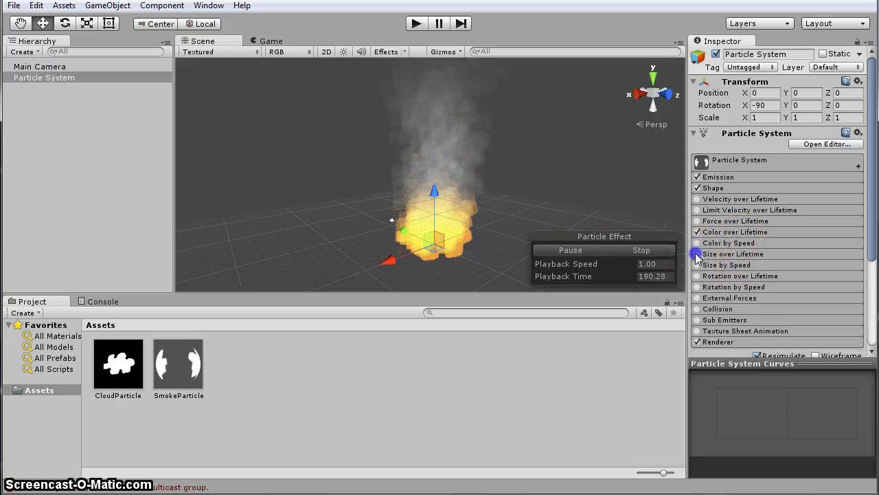
click(732, 254)
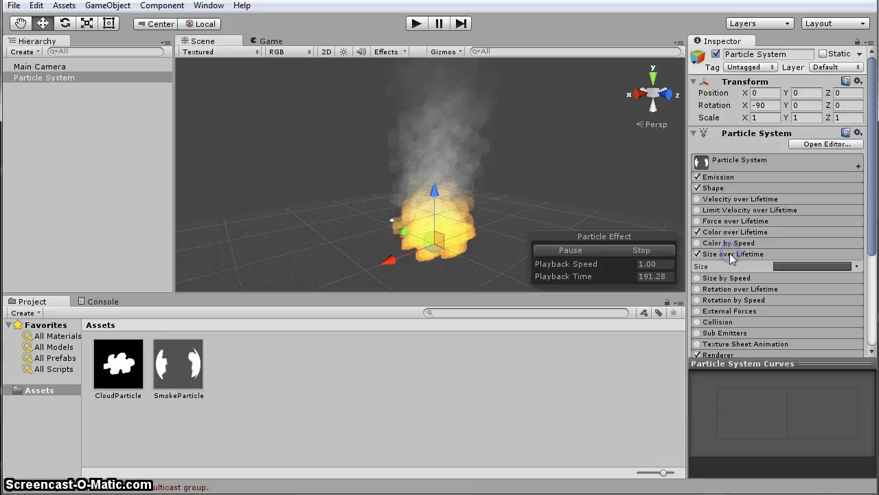
click(808, 266)
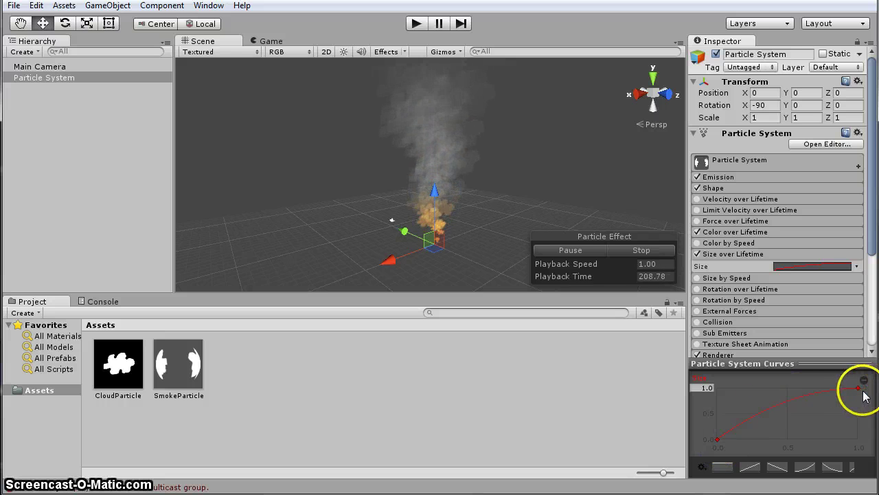
click(717, 439)
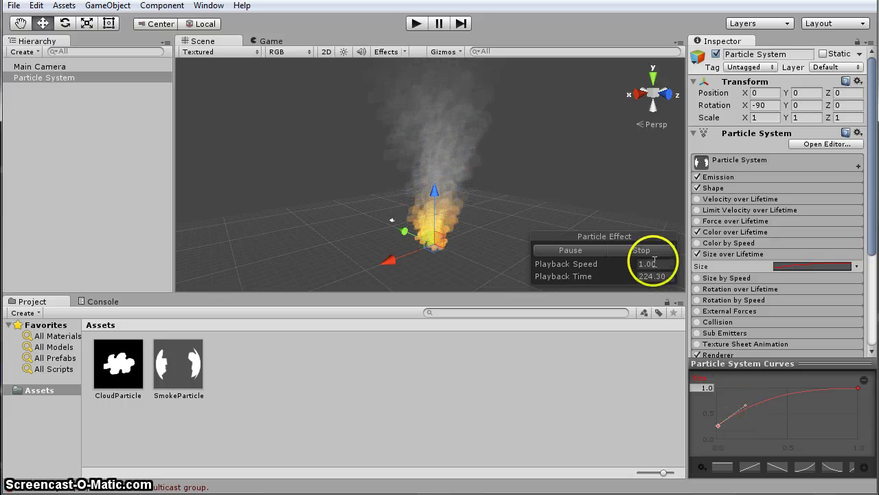
click(728, 253)
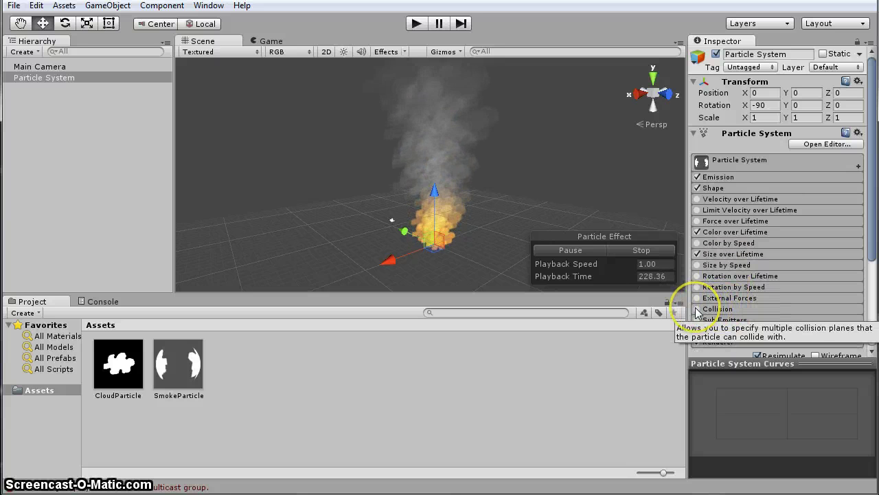
Enable the particle system's Collision module and set its collision mode to World.
click(697, 310)
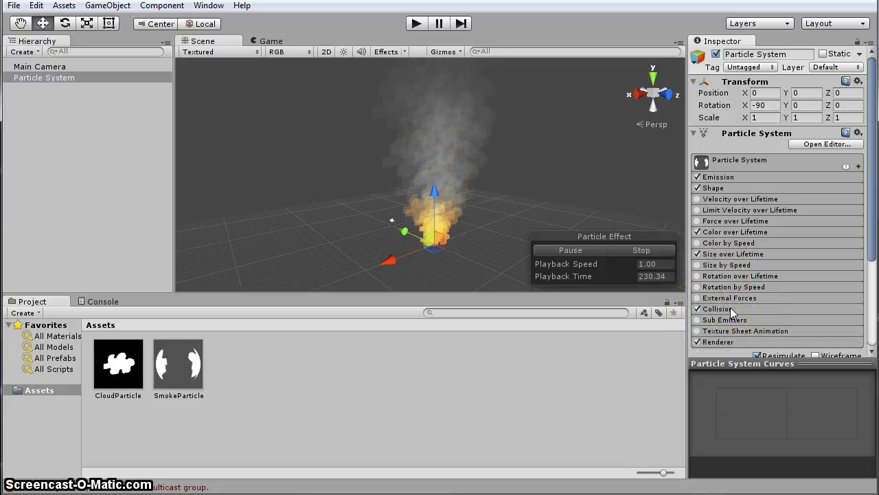
click(730, 309)
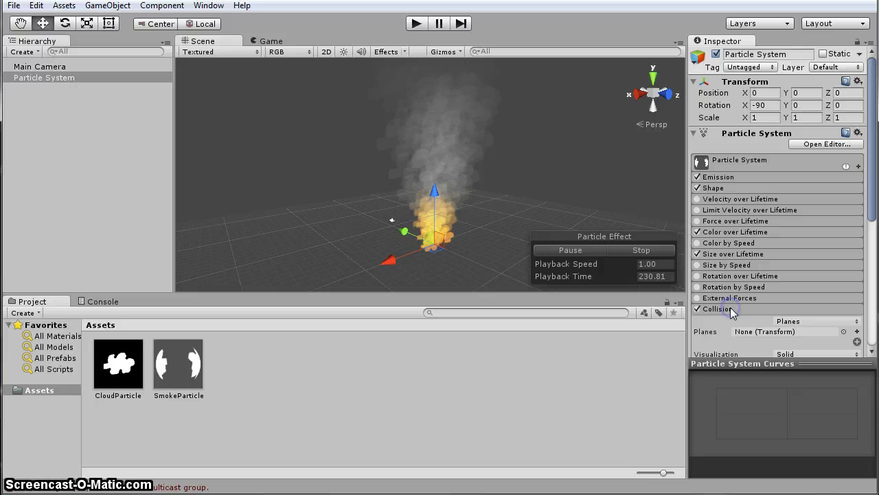
click(539, 209)
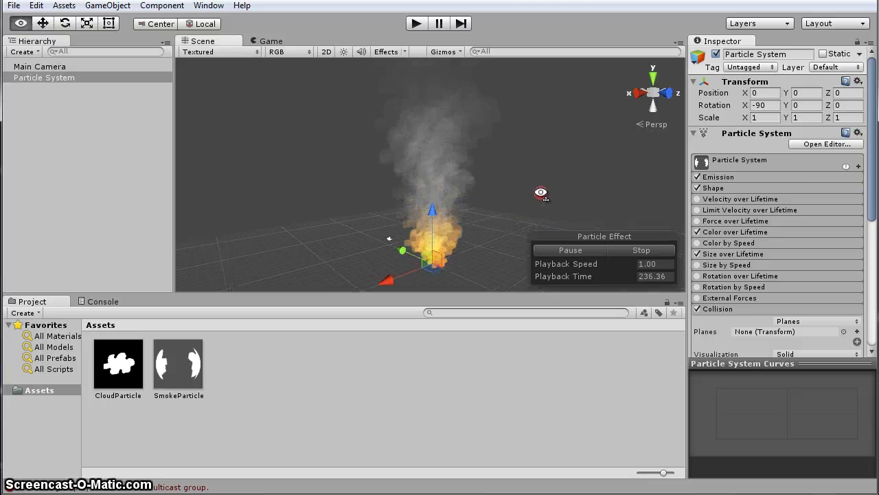
drag(871, 180, 871, 237)
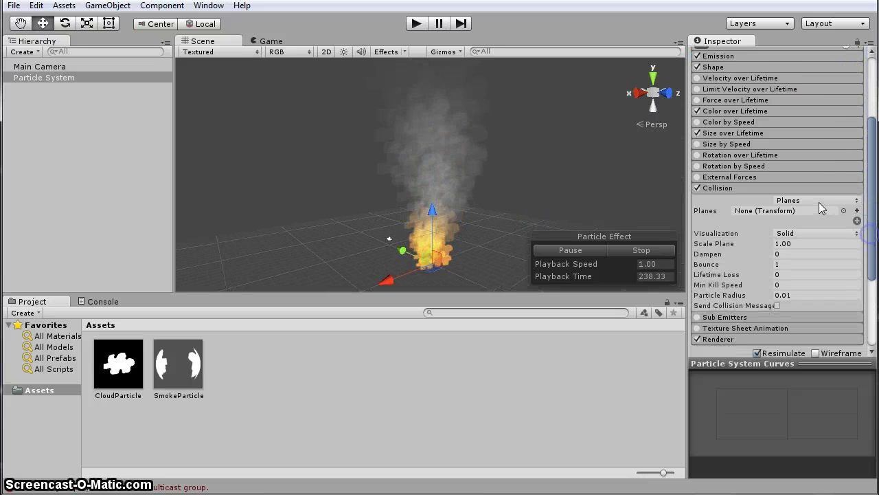
click(856, 200)
click(816, 230)
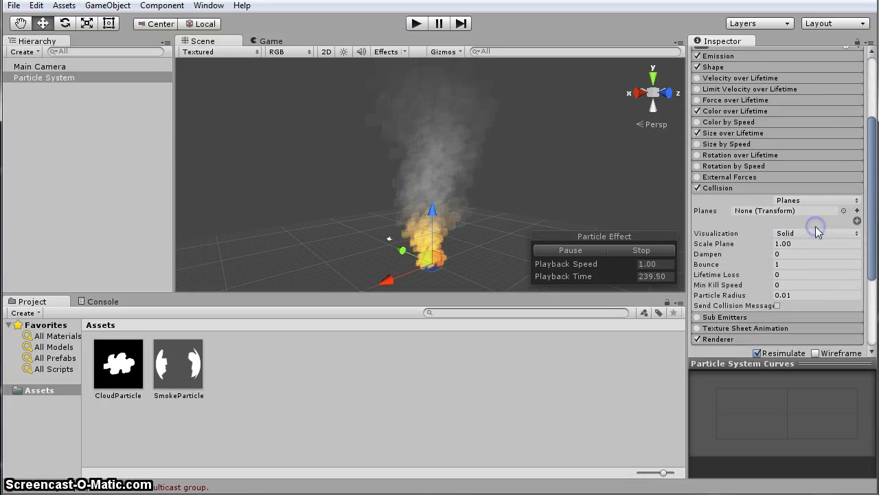
Add a 3D cube to the scene and select it.
click(108, 7)
mouse_move(253, 53)
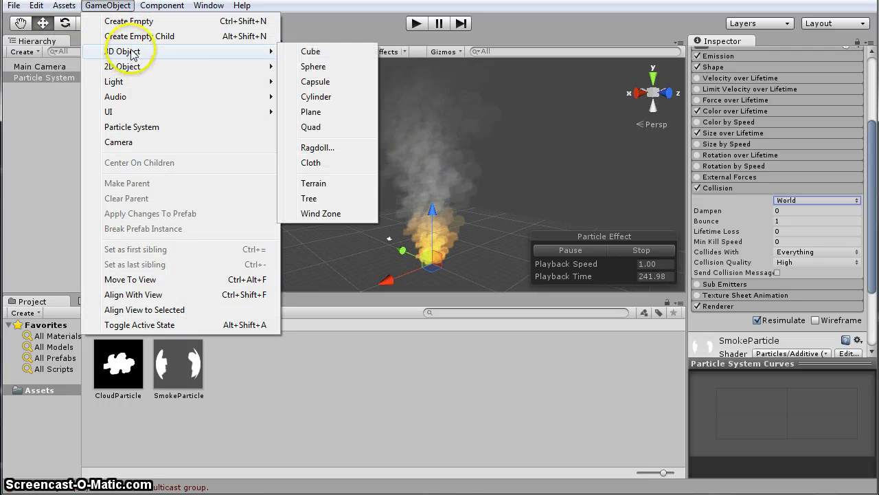
click(310, 52)
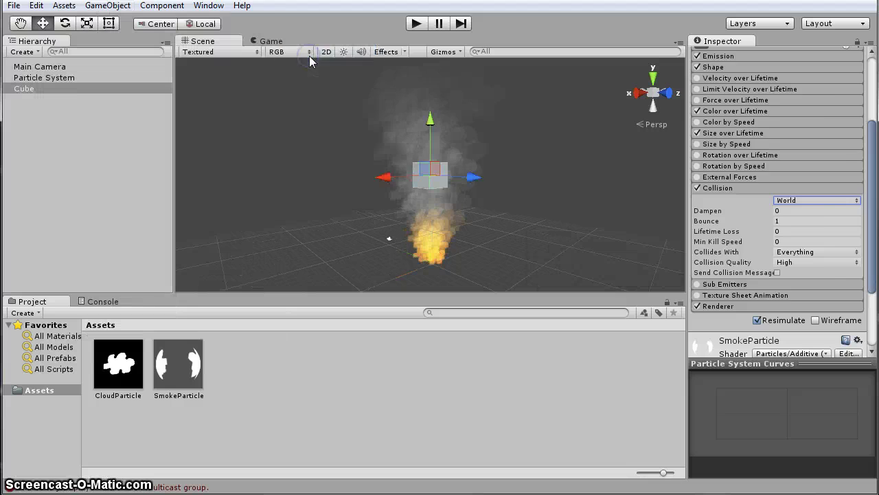
click(447, 265)
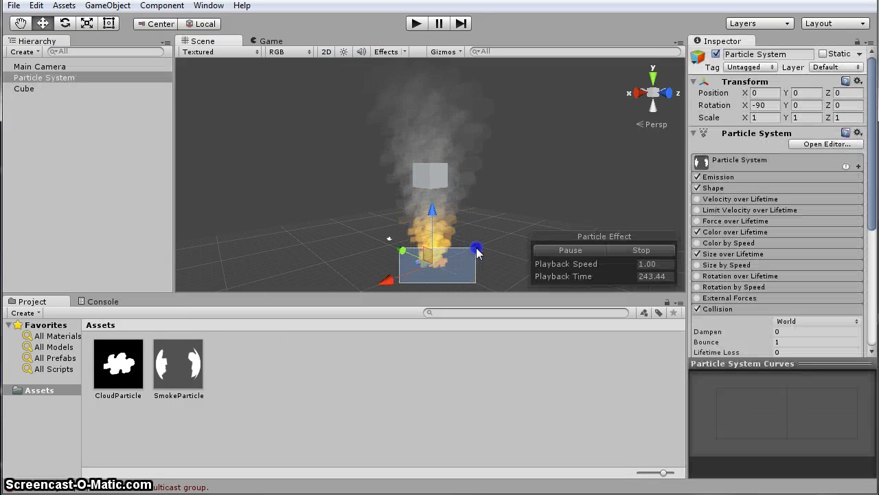
click(430, 176)
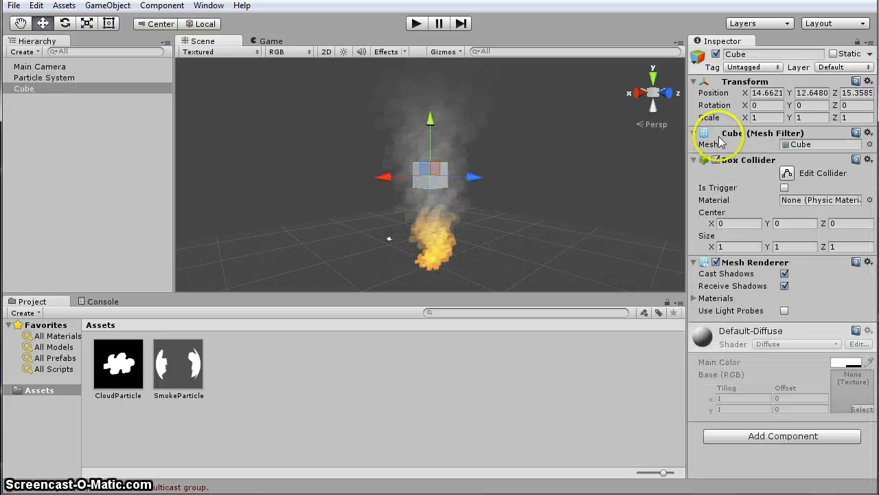
Position the cube at X 0, Y 15, Z 0 and set its scale to 20 in X and Z.
click(765, 95)
text(0)
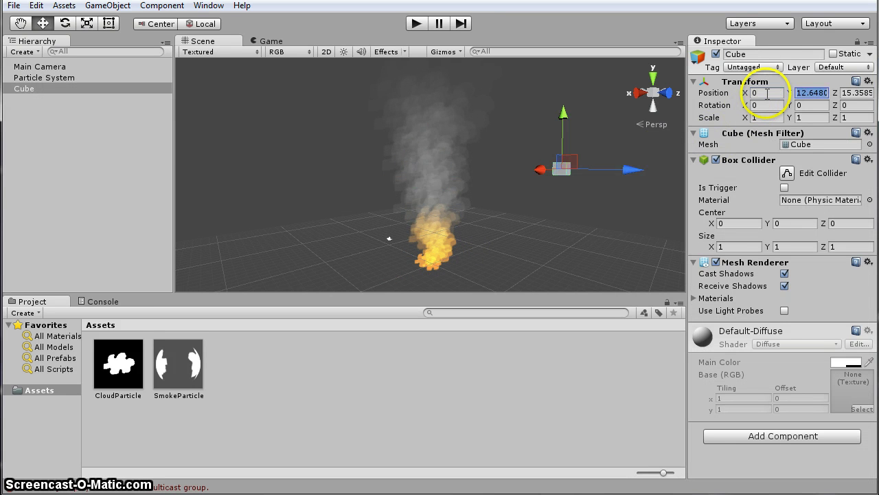
text(15)
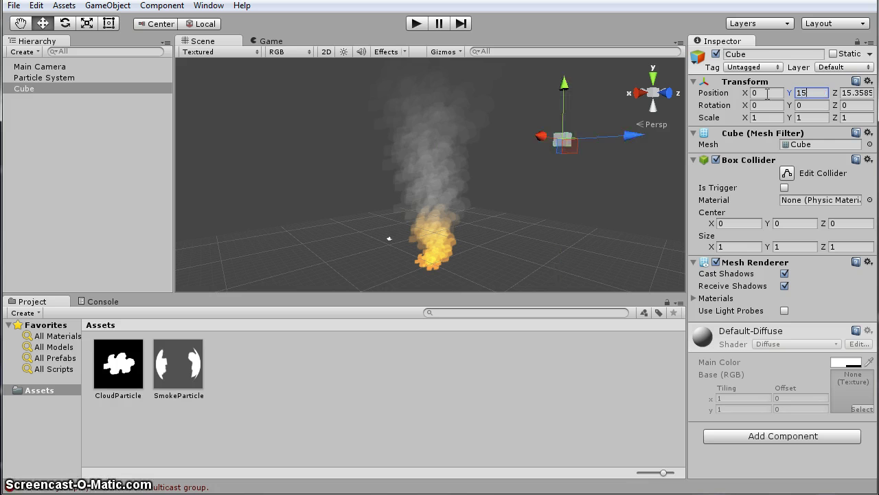
key(Tab)
text(0)
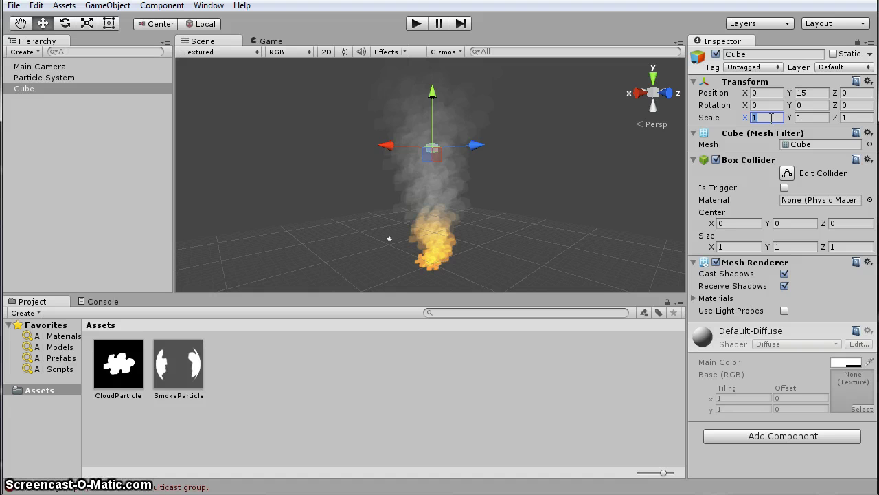
text(20)
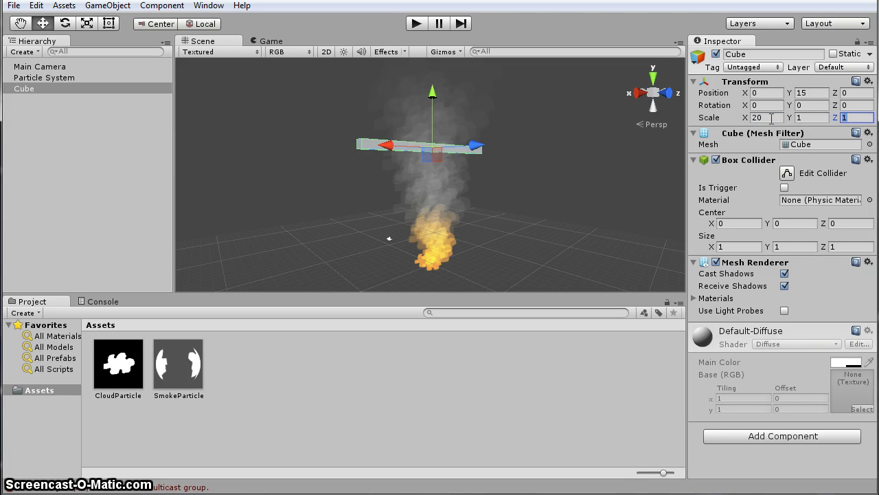
text(20)
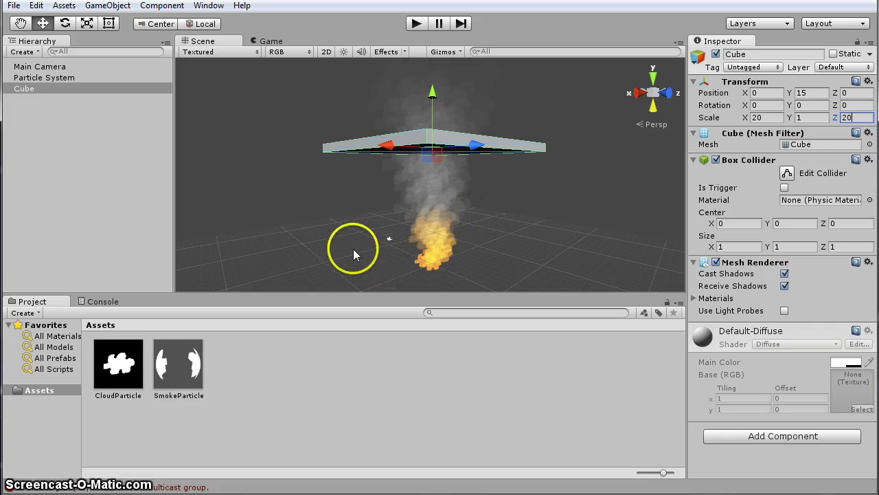
Set the Dampen value to 0.5 in the particle system's Collision module.
click(384, 277)
click(476, 255)
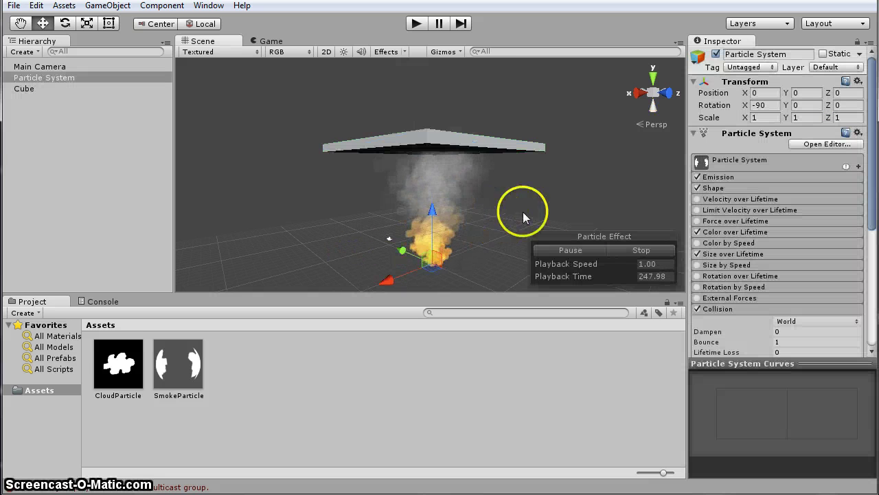
click(795, 332)
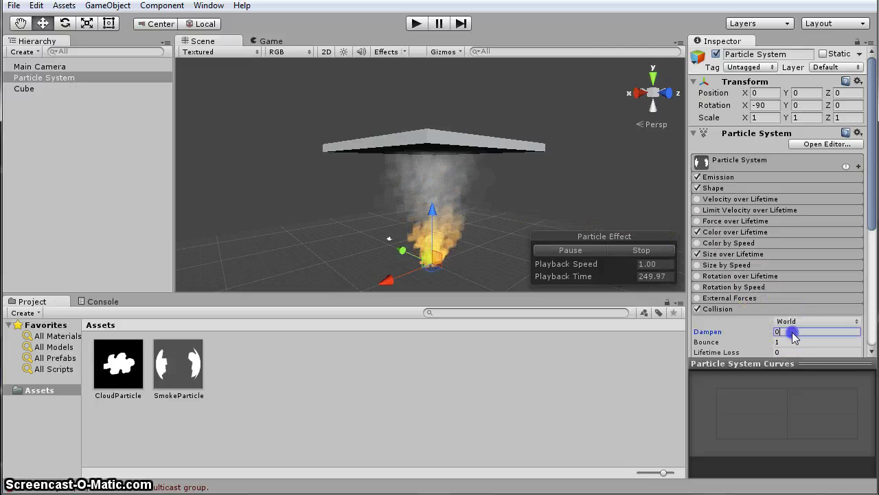
text(.5)
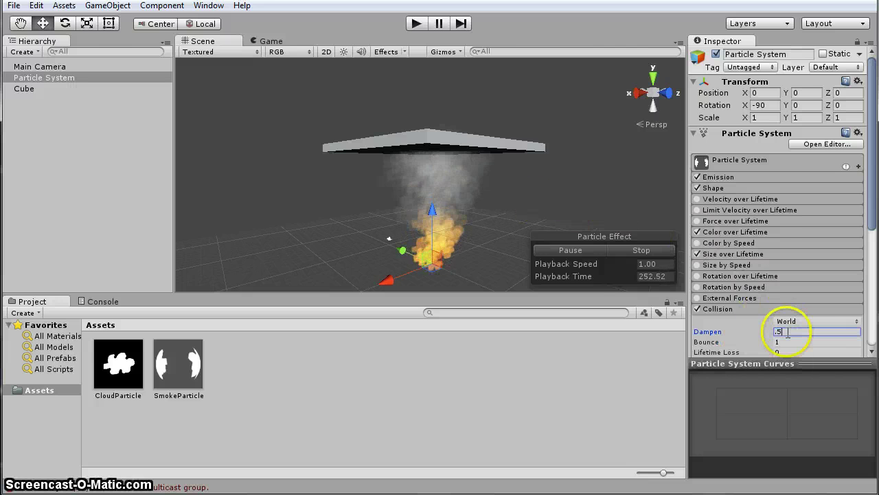
key(Tab)
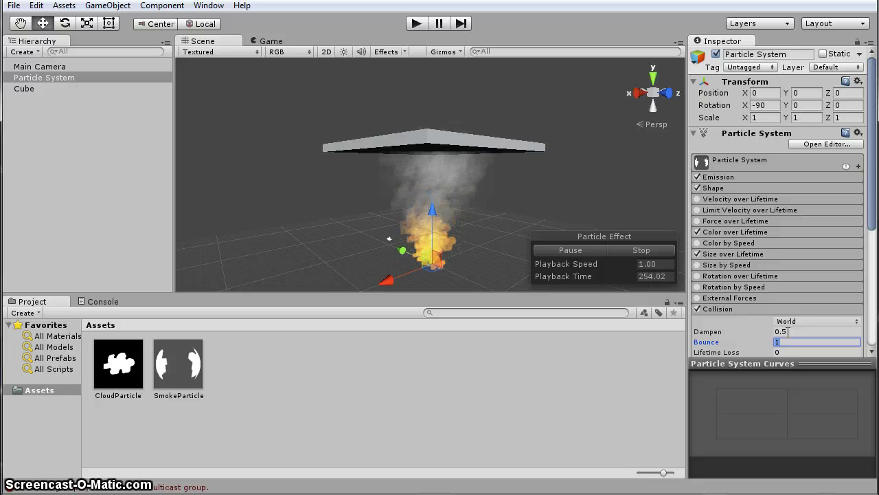
click(721, 332)
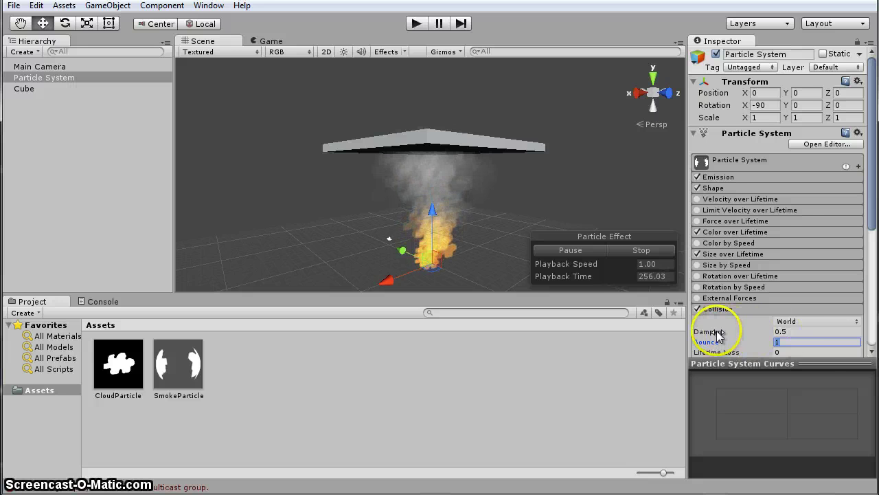
click(792, 332)
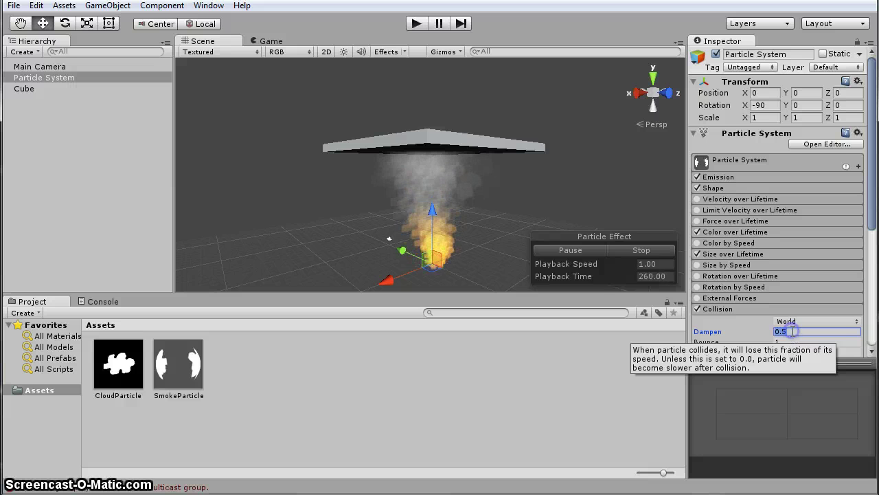
click(793, 332)
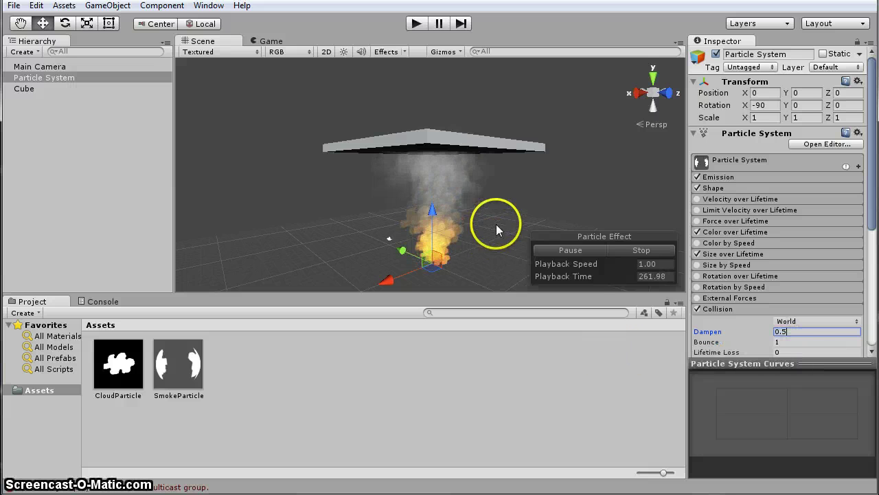
Set the cube's Y scale to 3 and raise it above the smoke to Y 17.7.
mouse_move(488, 173)
alt+mouse_down()
mouse_move(486, 196)
mouse_move(485, 169)
alt+mouse_up()
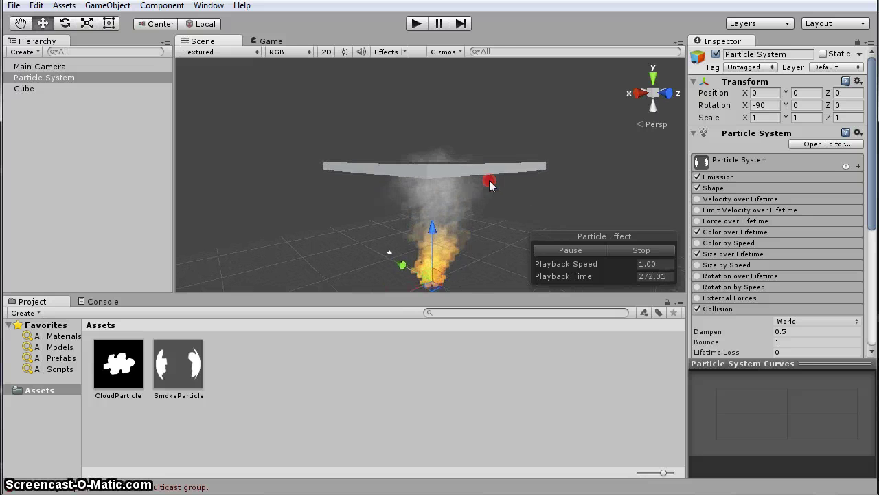
click(485, 169)
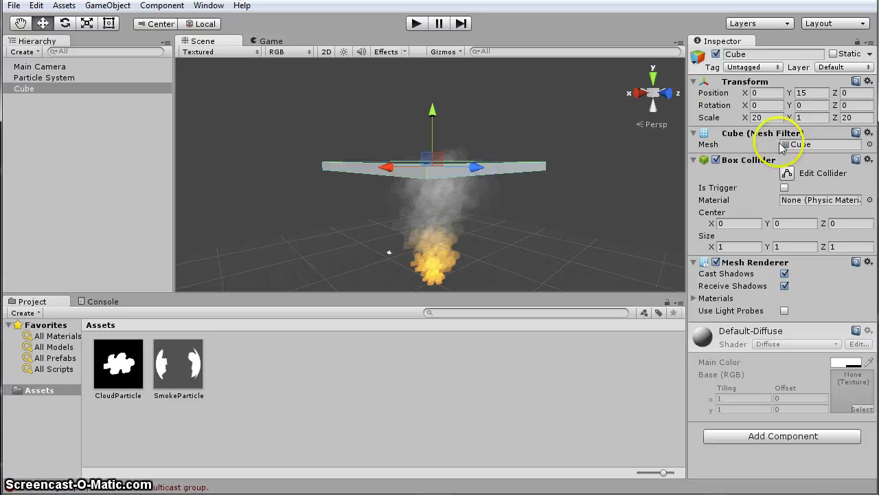
click(814, 117)
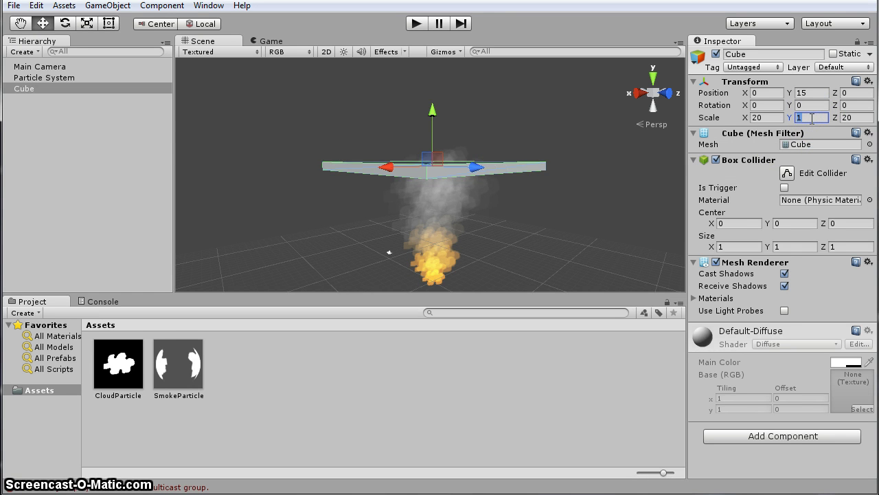
text(3)
click(457, 147)
drag(432, 110, 432, 87)
drag(534, 257, 419, 286)
key(alt)
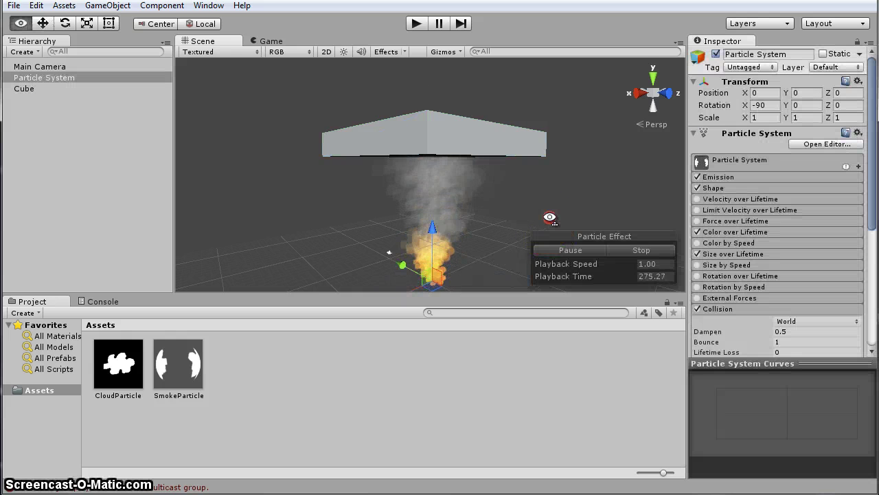
alt+drag(550, 218, 552, 217)
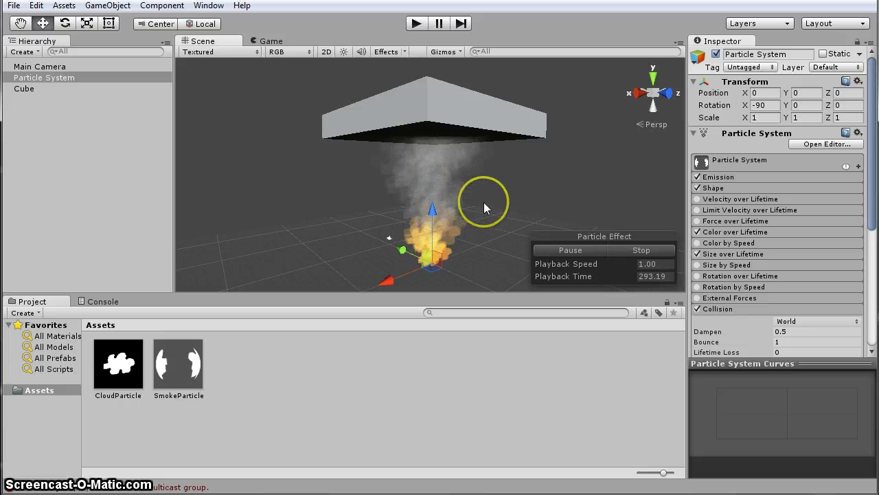
Delete the cube above the fire and add a 3D cylinder to the scene.
click(465, 112)
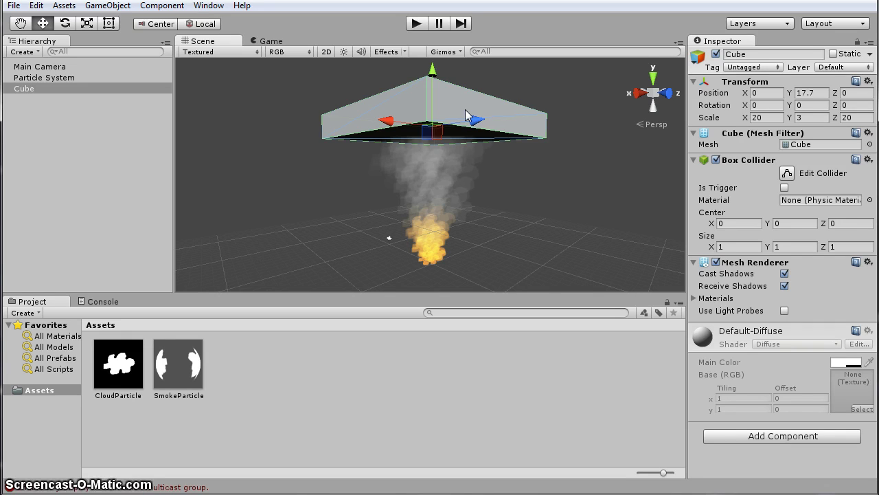
key(Delete)
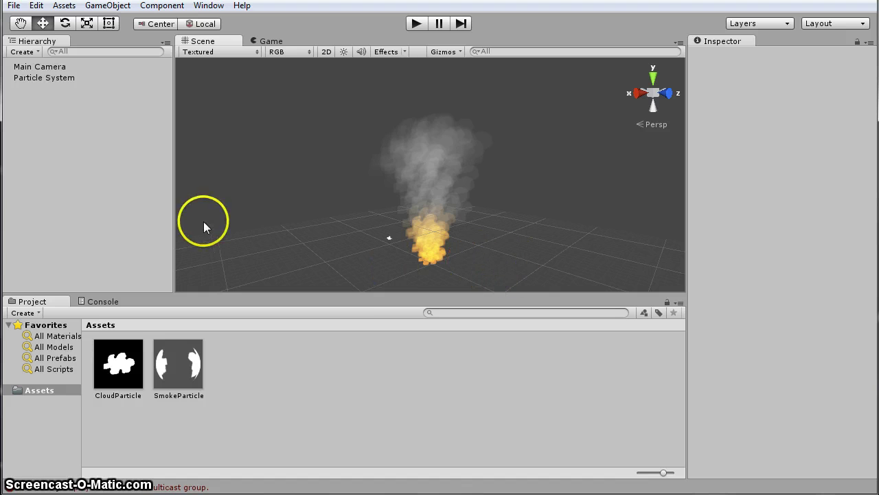
click(110, 6)
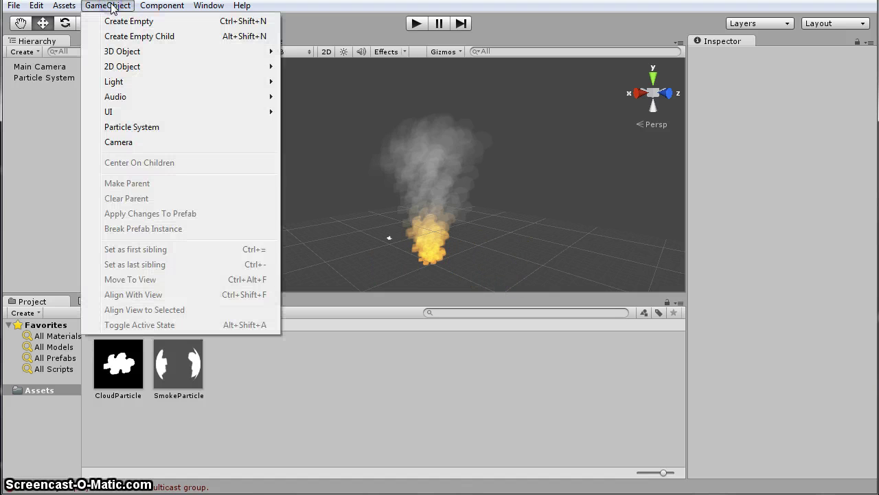
mouse_move(147, 52)
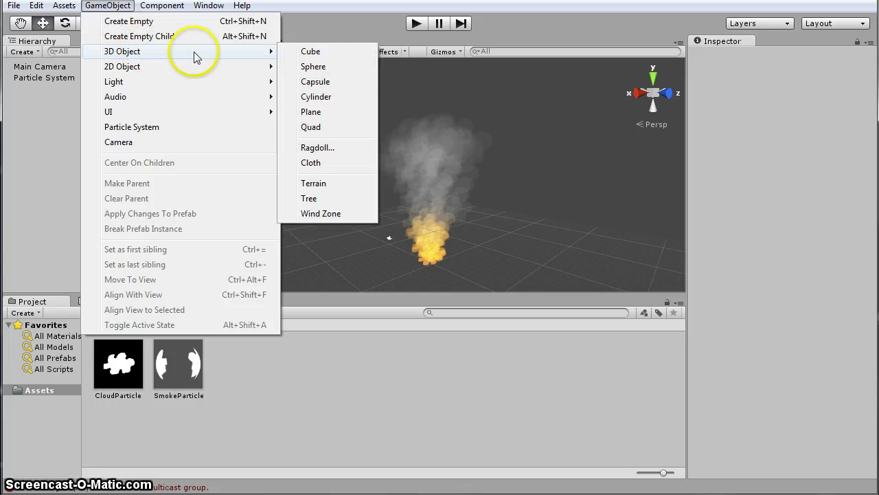
click(336, 97)
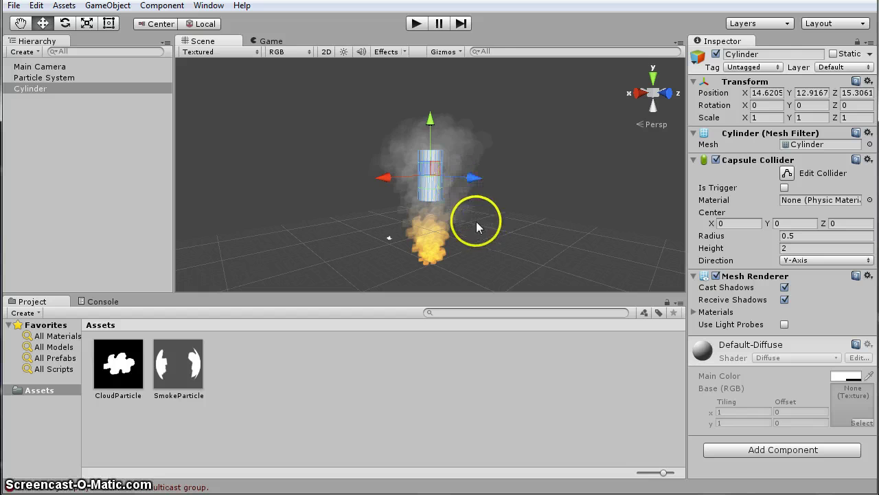
Position the cylinder at X 0, Y 0, Z 0 and set its Y scale to 5.
click(763, 92)
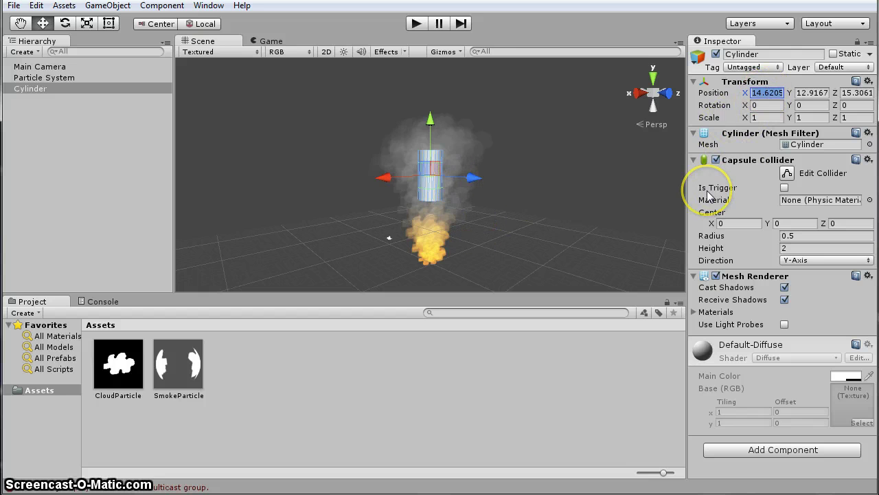
text(0)
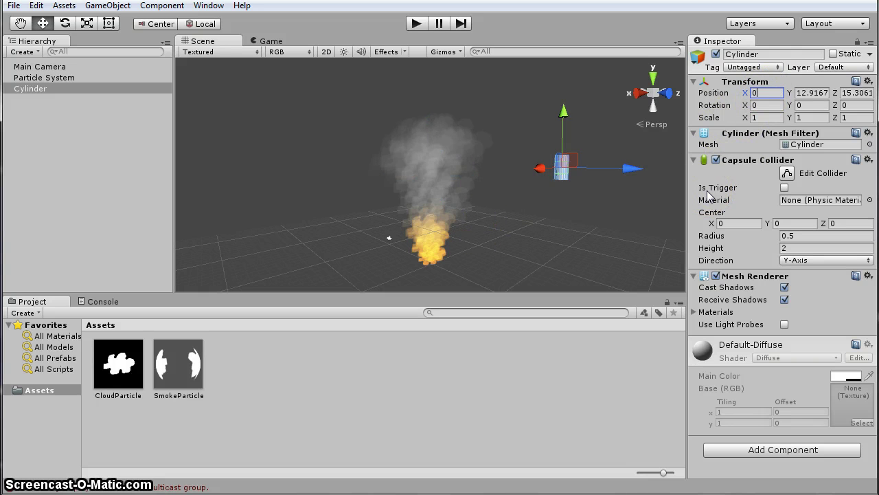
key(Tab)
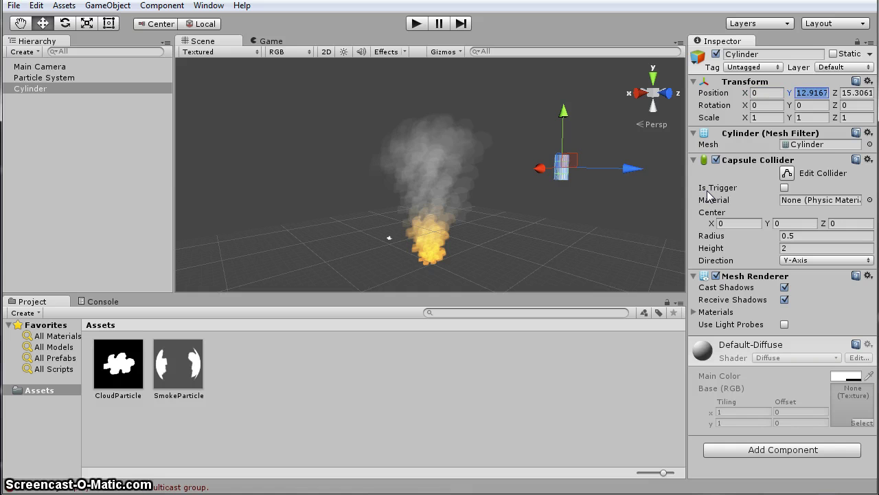
text(0)
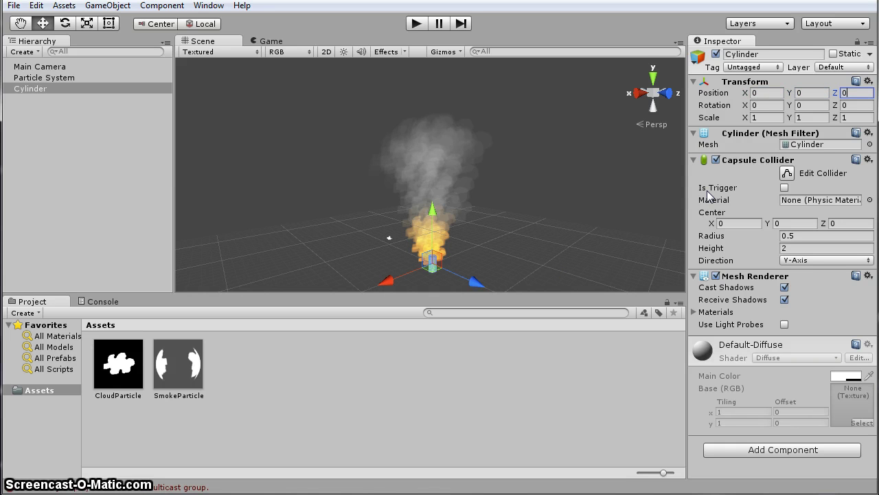
click(805, 117)
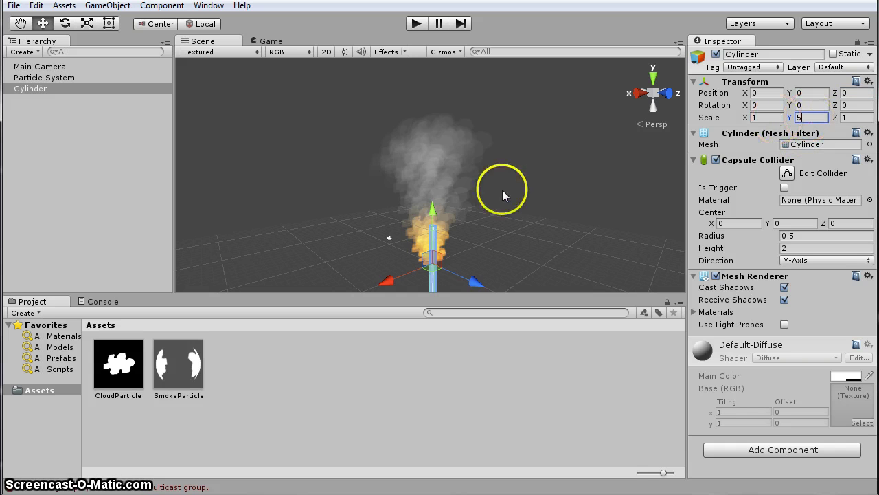
text(5)
Lower the cylinder to about Y -5.24 so its top sits at the base of the fire, and deselect it.
drag(442, 219, 434, 246)
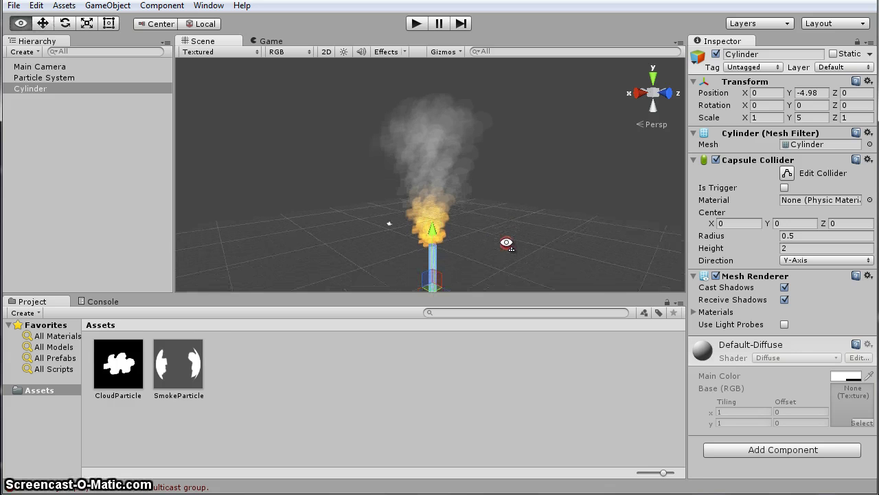
alt+drag(506, 246, 505, 217)
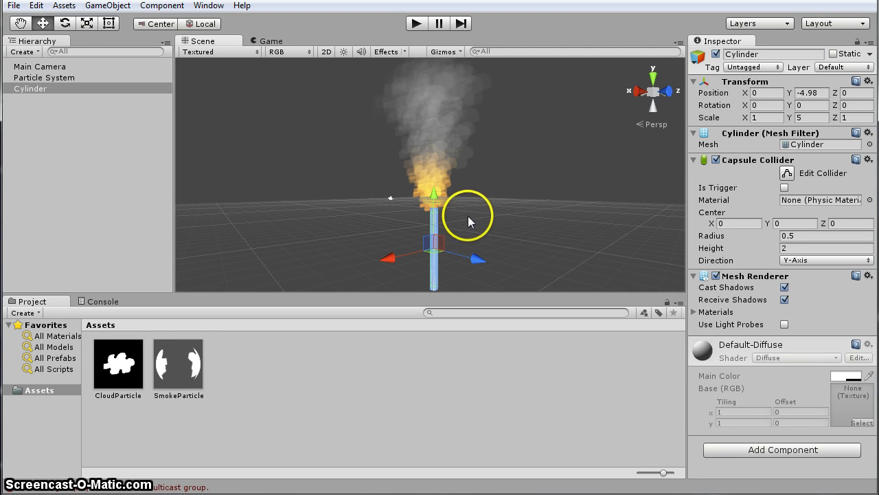
click(434, 194)
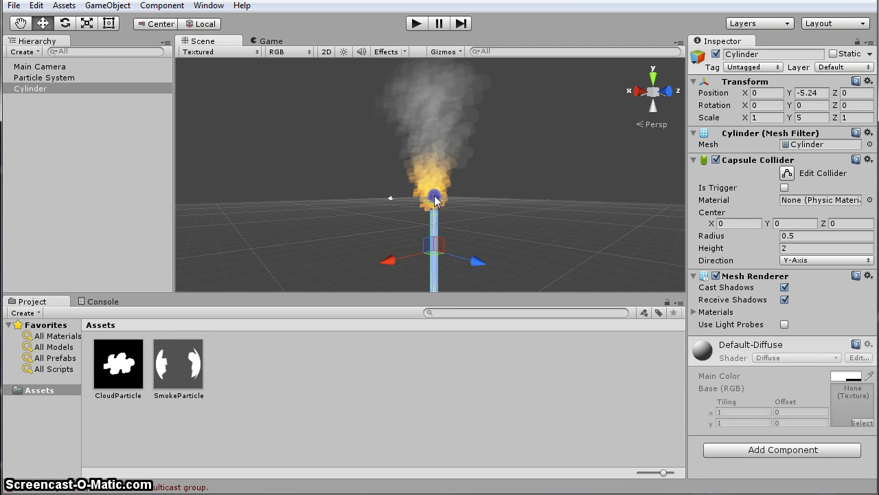
right_drag(551, 202, 516, 219)
click(539, 222)
click(522, 237)
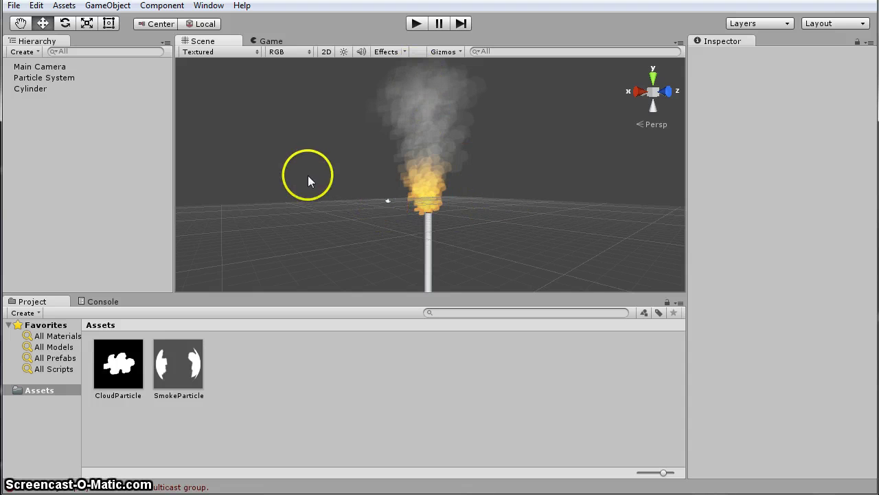
right_click(105, 141)
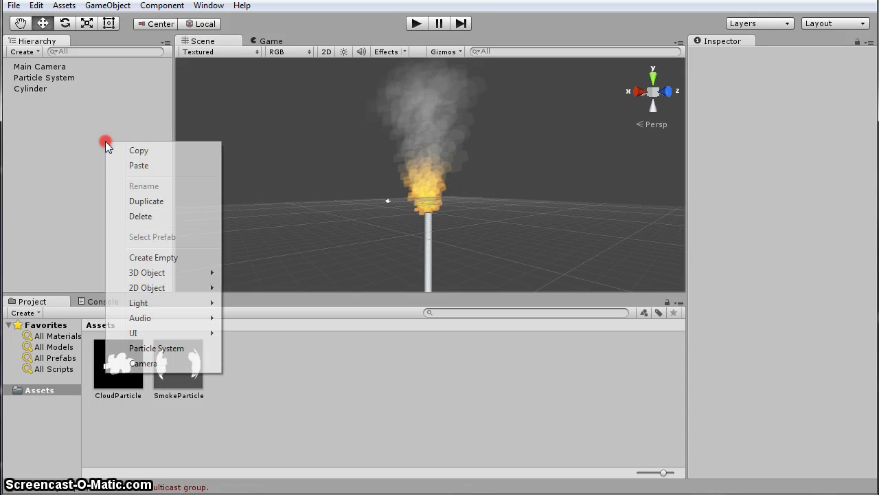
click(235, 156)
right_click(292, 343)
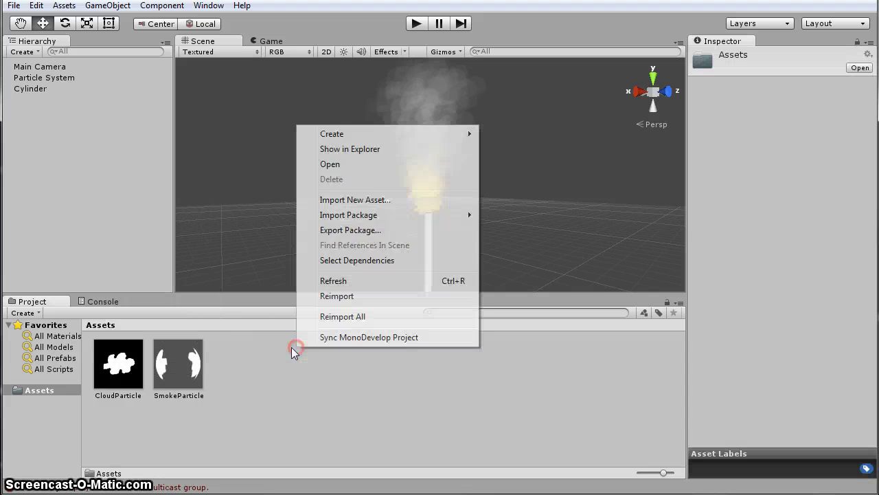
Create an empty GameObject in the scene.
click(107, 5)
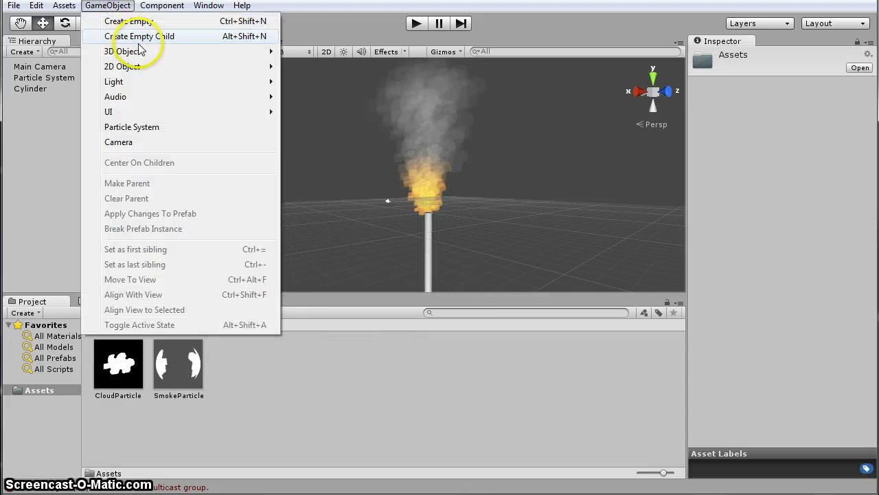
click(150, 23)
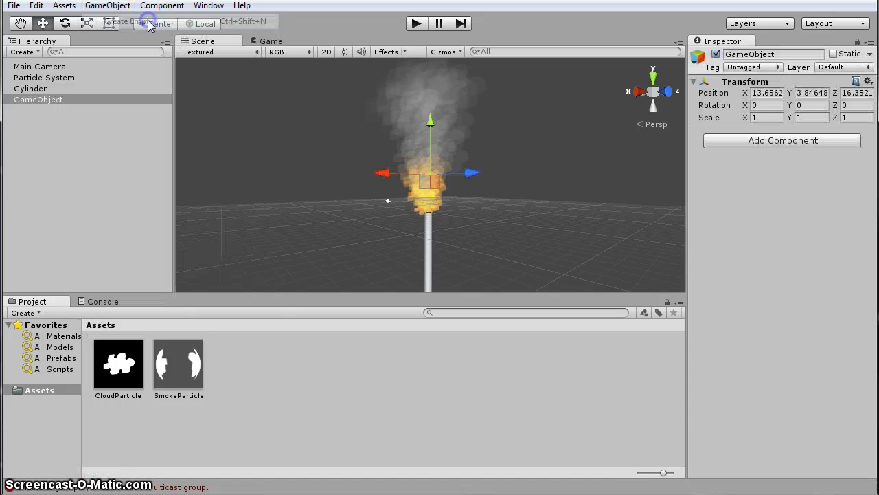
Set the empty GameObject's position to X 0, Y 0, Z 0.
click(766, 92)
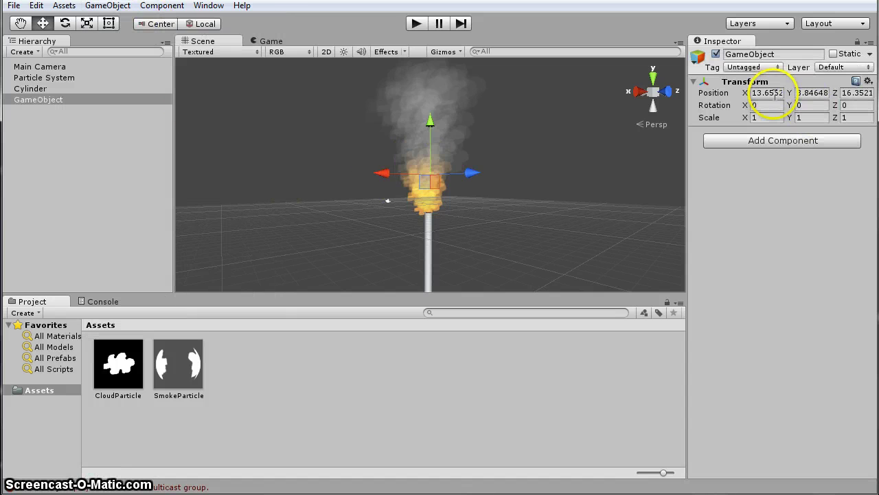
text(0)
key(Tab)
text(0)
key(Tab)
text(0)
key(Tab)
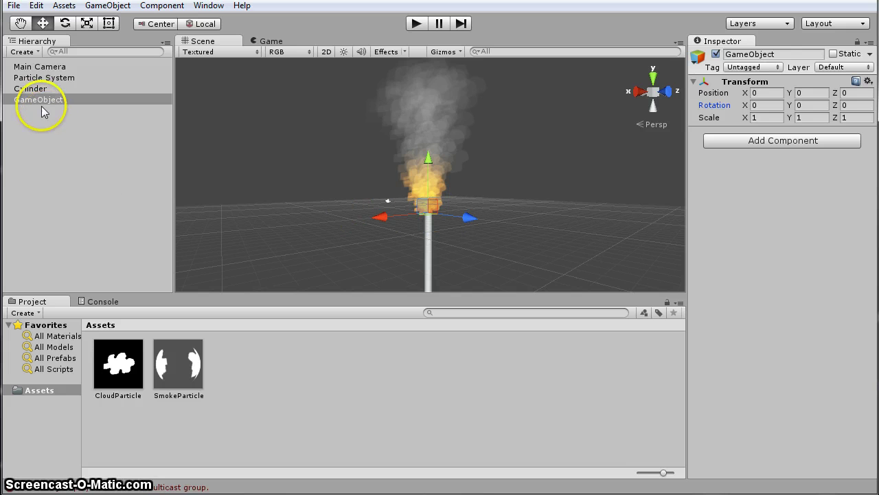
Rename the Particle System object as Smoke.
click(39, 78)
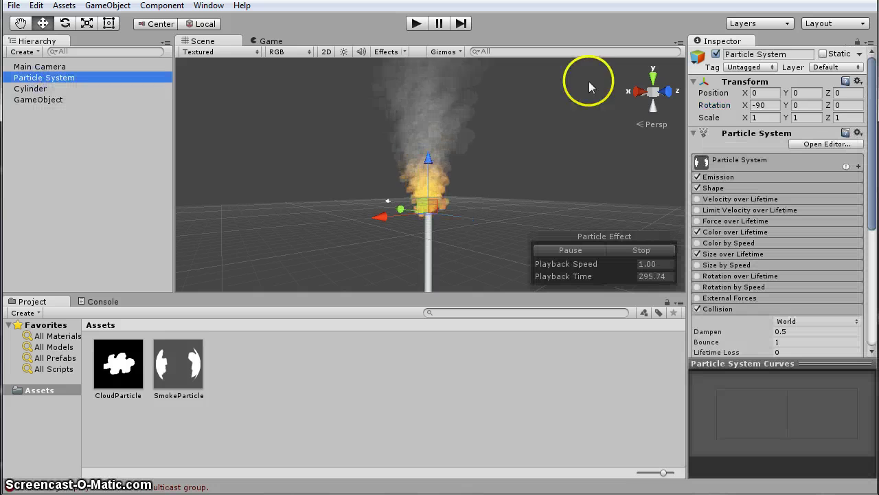
drag(791, 54, 730, 56)
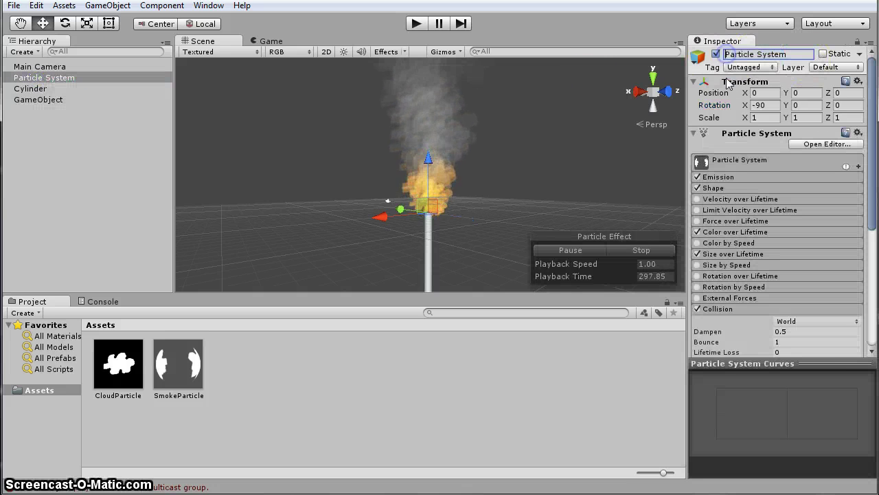
text(Smoke)
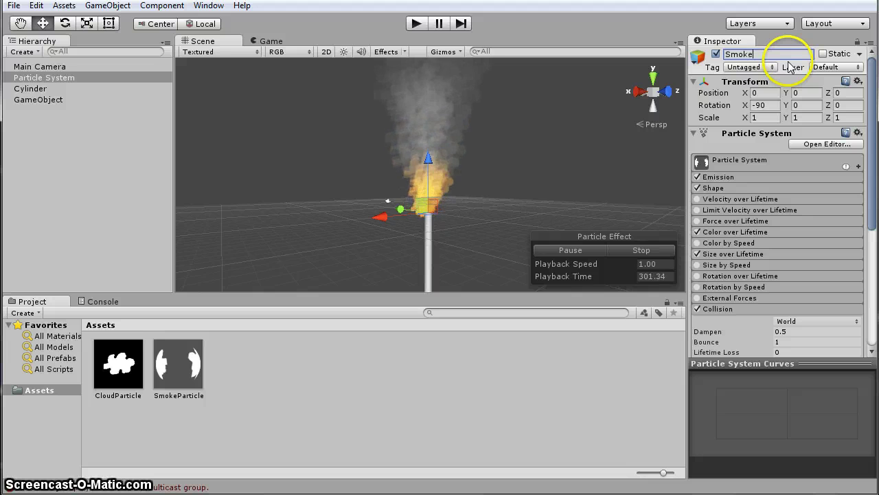
key(Return)
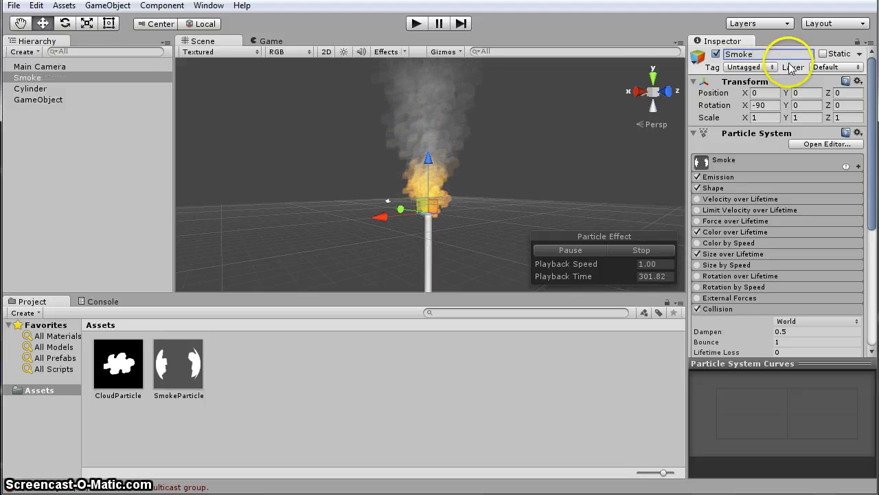
Rename the cylinder as Torch.
click(30, 88)
click(762, 53)
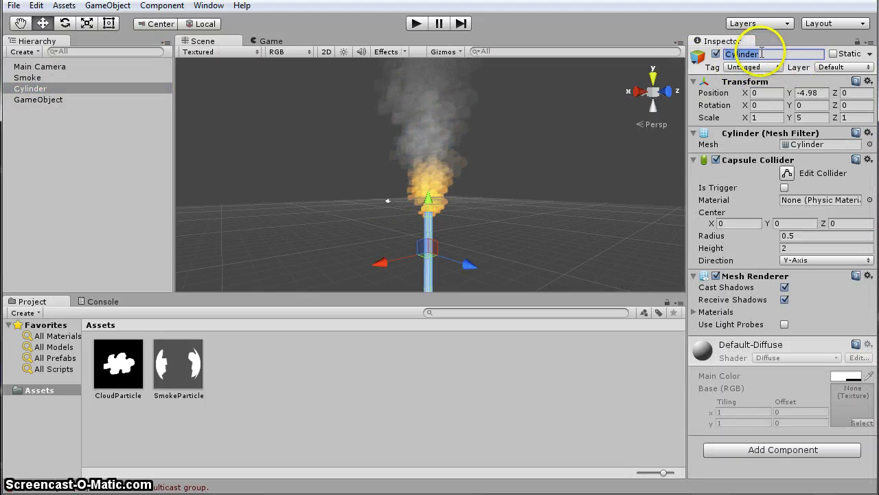
text(Torch)
key(Return)
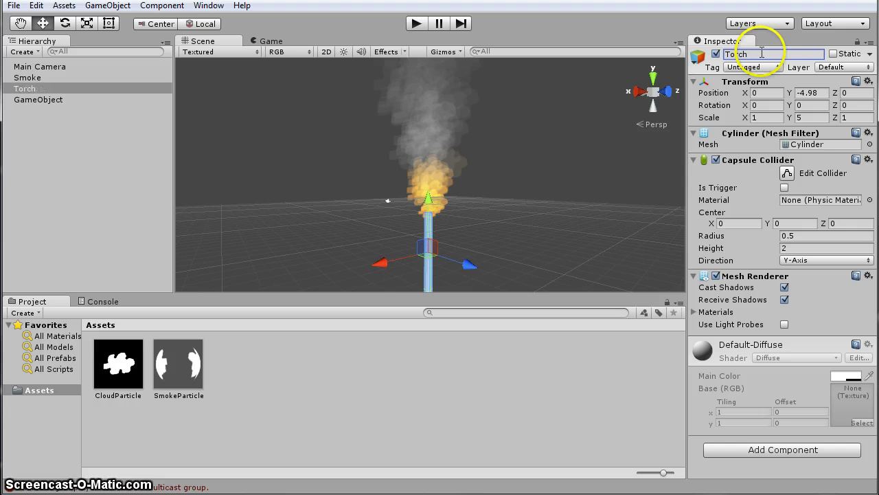
Extend the cylinder's name to Torch Handle.
click(54, 100)
click(783, 53)
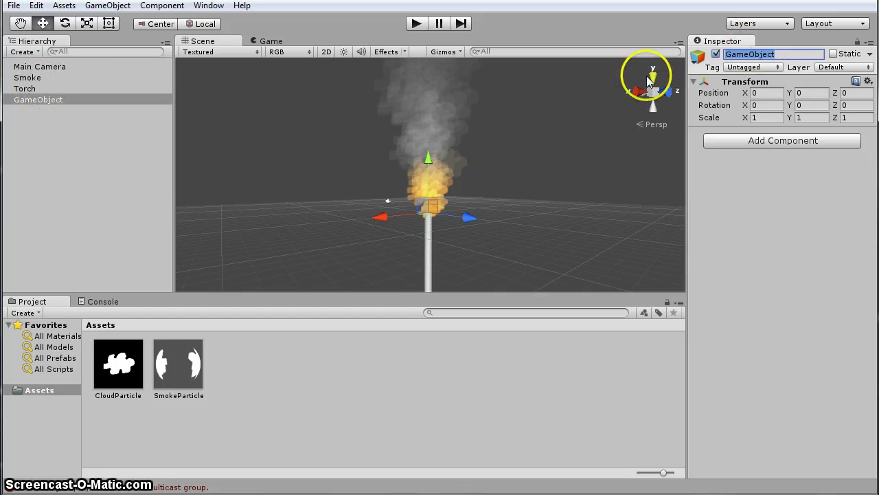
click(29, 89)
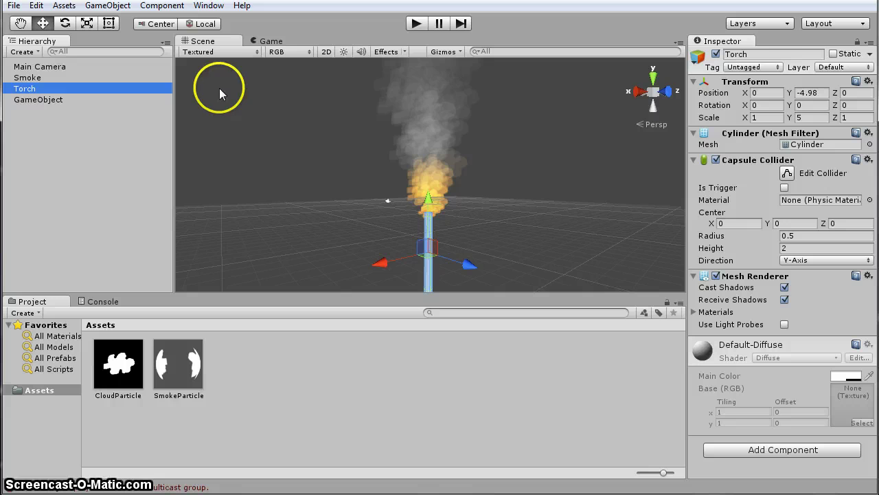
click(778, 53)
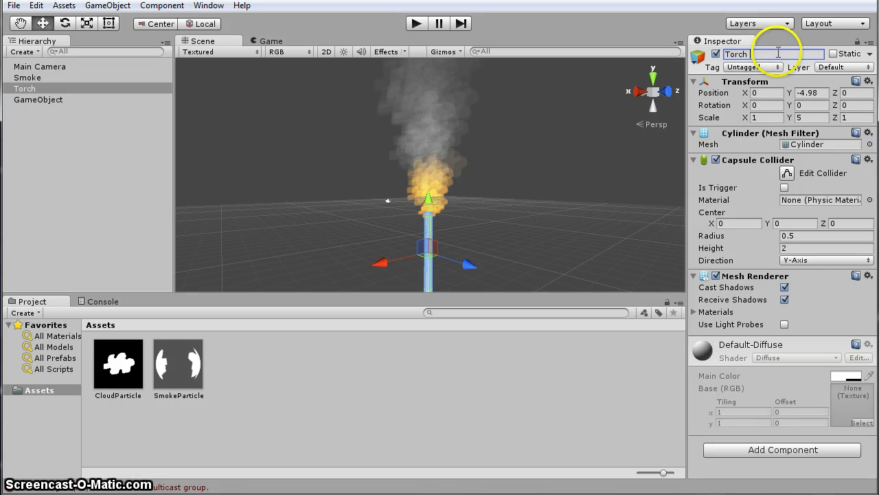
click(68, 102)
click(63, 89)
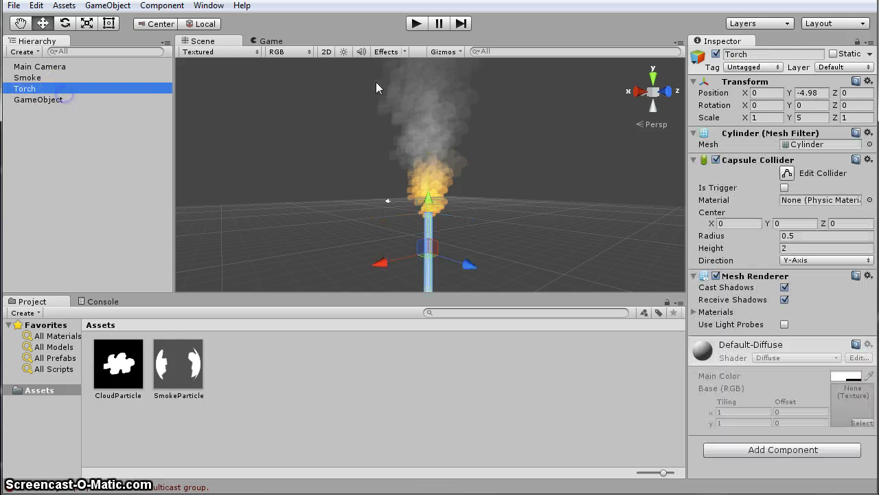
click(774, 55)
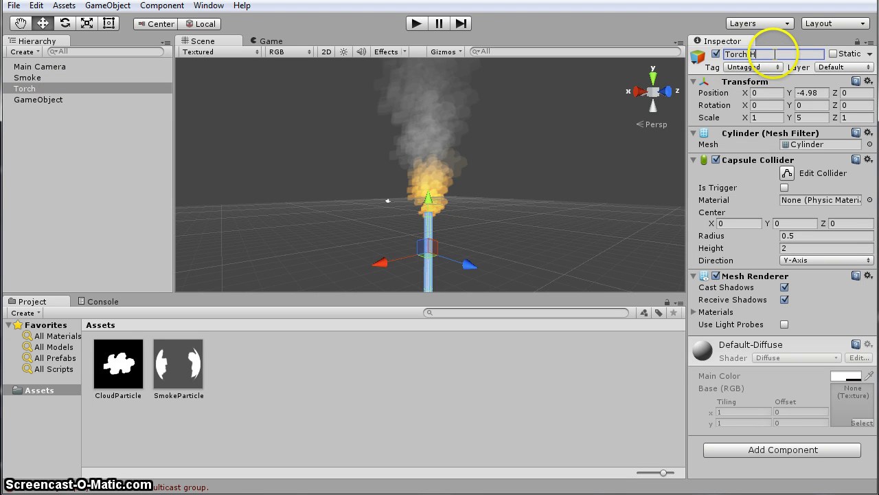
Rename the empty GameObject as Torch.
click(53, 99)
click(766, 58)
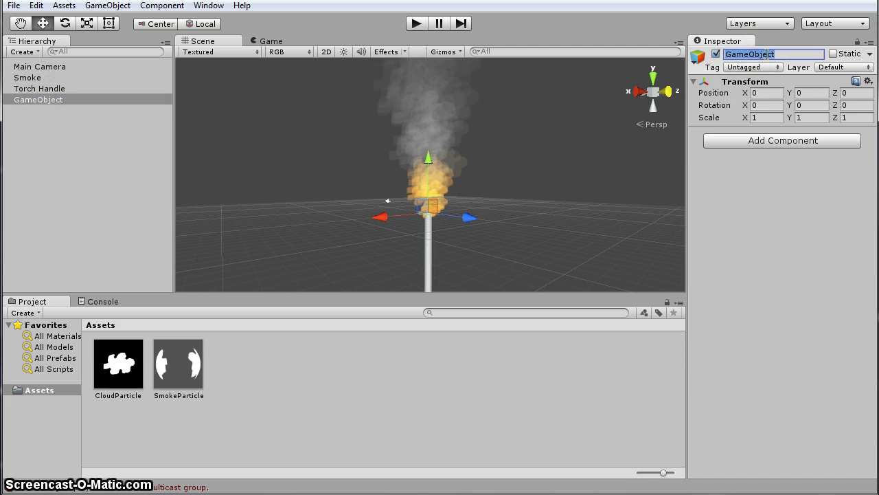
text(Torch)
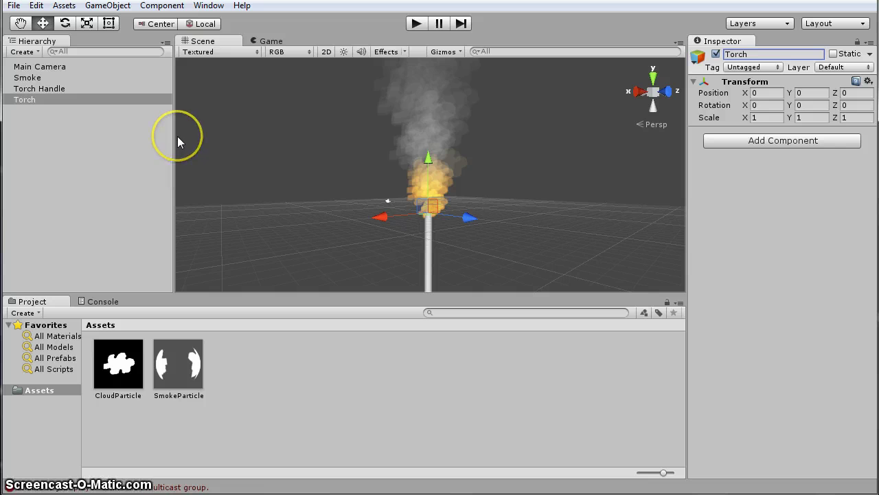
drag(174, 142, 173, 142)
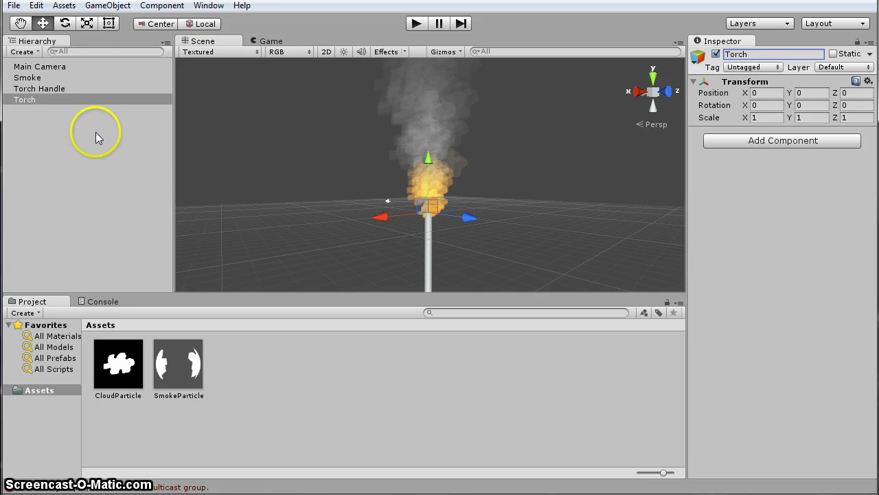
Make Torch Handle and Smoke children of the Torch object and select Torch.
click(38, 89)
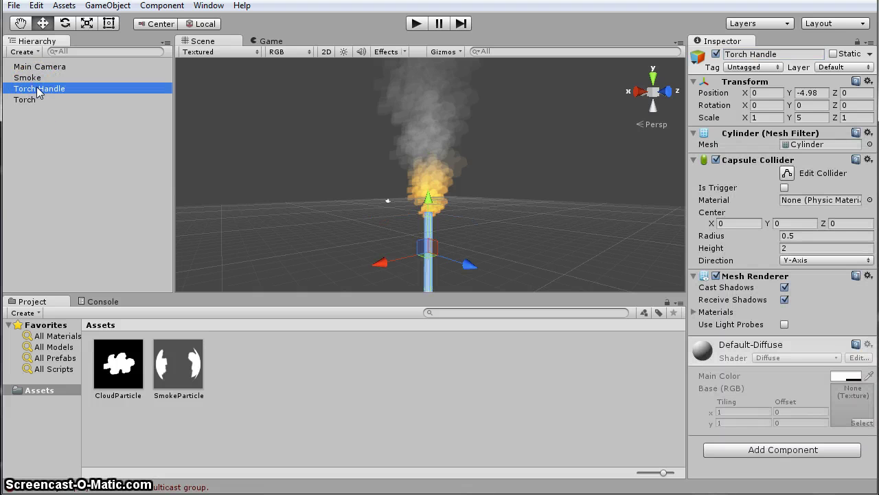
mouse_move(36, 87)
mouse_down()
mouse_move(39, 100)
mouse_move(37, 83)
mouse_move(39, 93)
mouse_up()
click(37, 79)
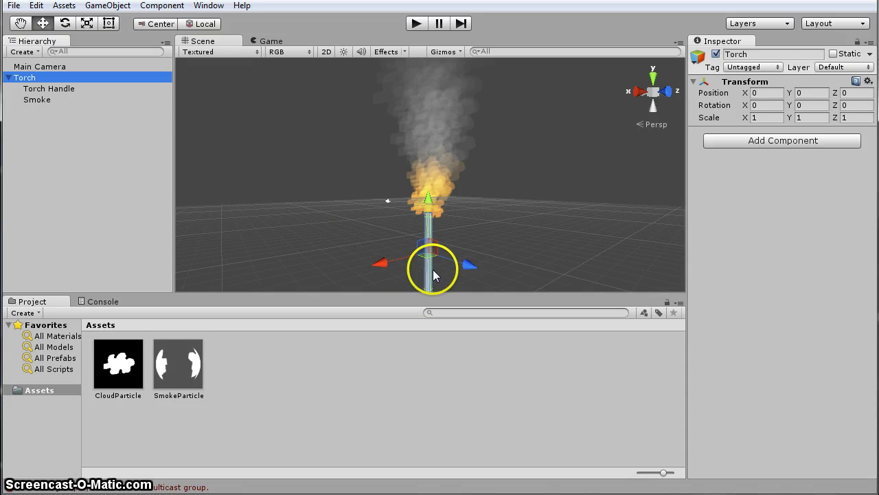
Move the whole Torch object in the scene to about X 3.17, Y 3.31, Z 18.33, and deselect it.
drag(428, 248, 409, 229)
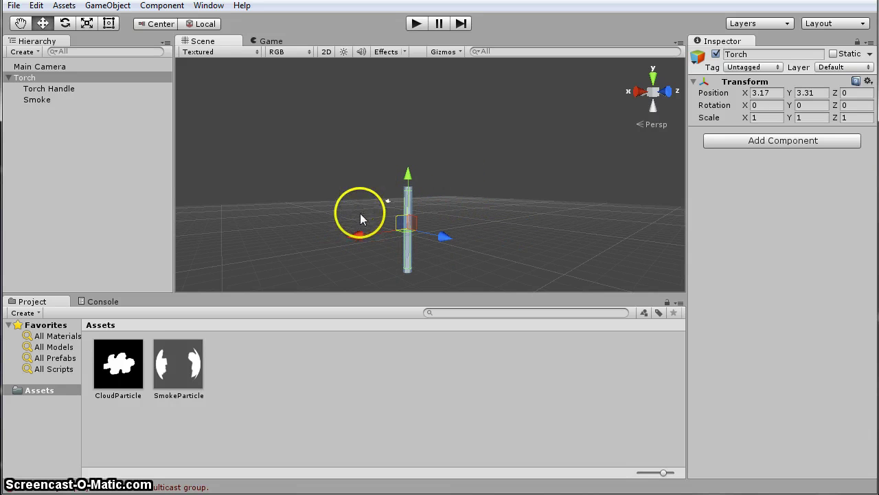
drag(348, 138, 452, 195)
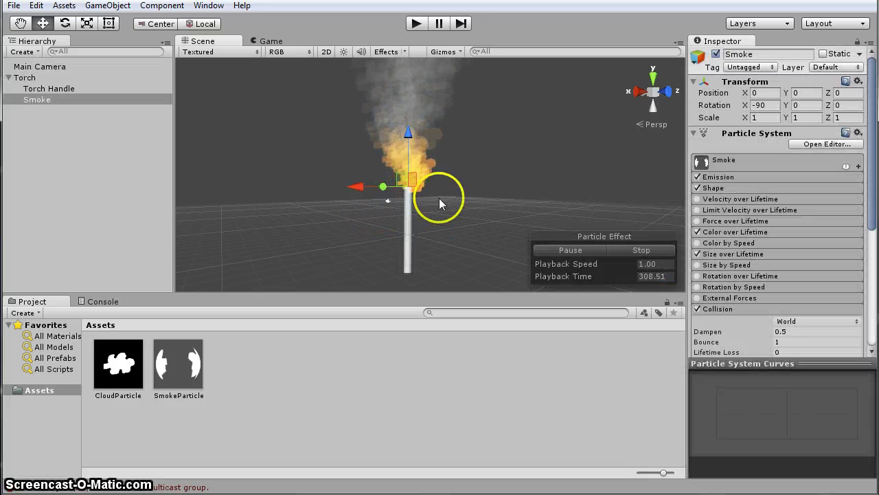
click(39, 78)
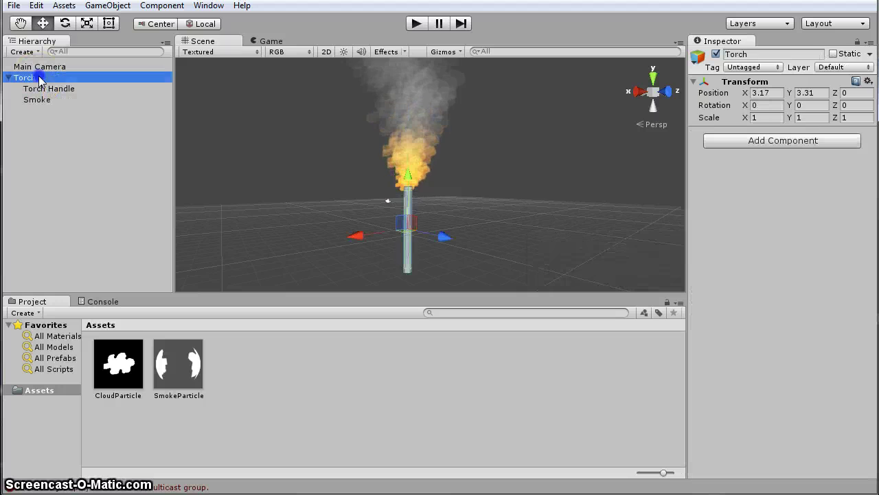
drag(452, 232, 521, 245)
drag(510, 154, 497, 173)
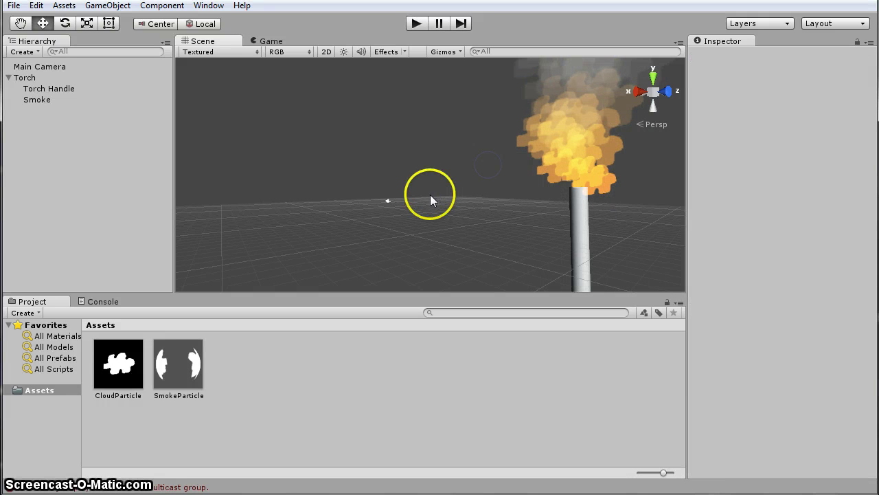
Try moving only the Torch Handle away from the fire to about Z -15.06, and undo the move.
click(588, 244)
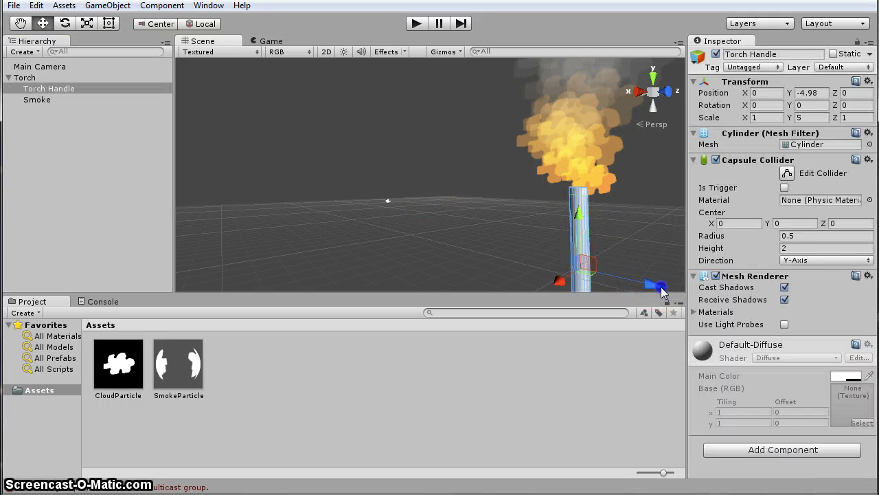
drag(648, 286, 398, 253)
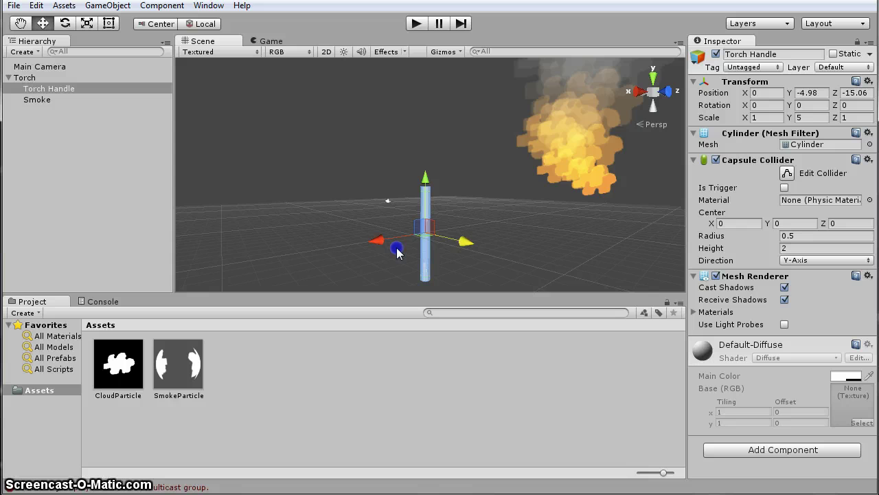
key(ctrl+z)
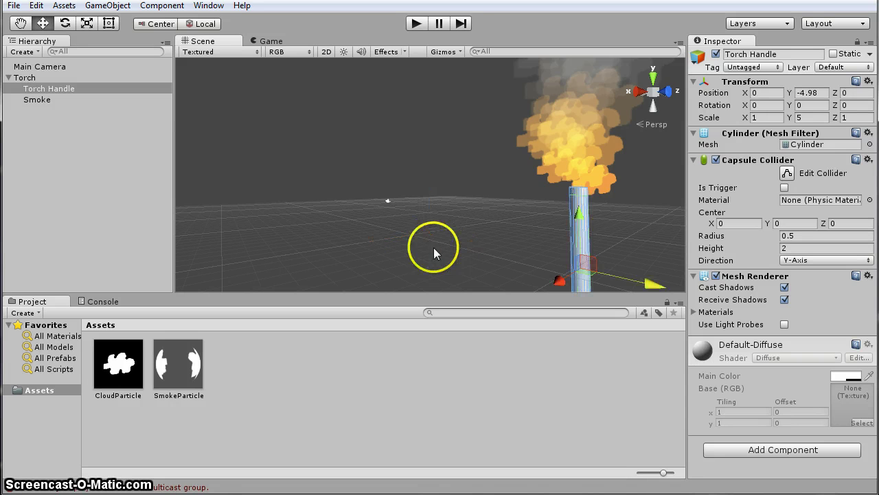
Move the parent Torch object back along the Z axis to about Z 0.88.
click(26, 78)
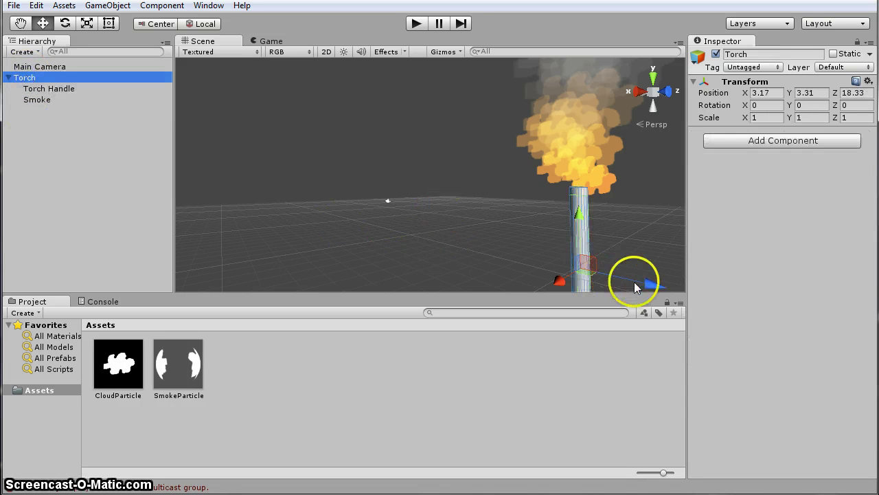
drag(635, 286, 345, 237)
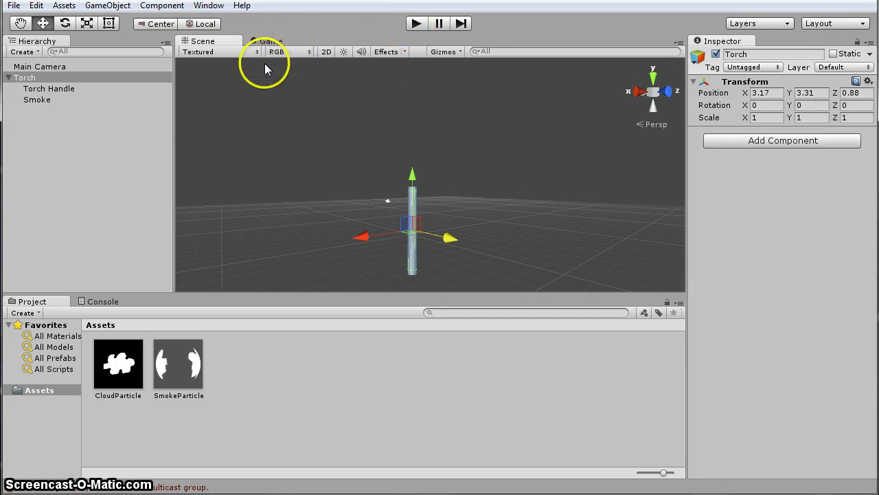
Select the Main Camera and run the scene briefly to check the torch in the game view.
click(377, 194)
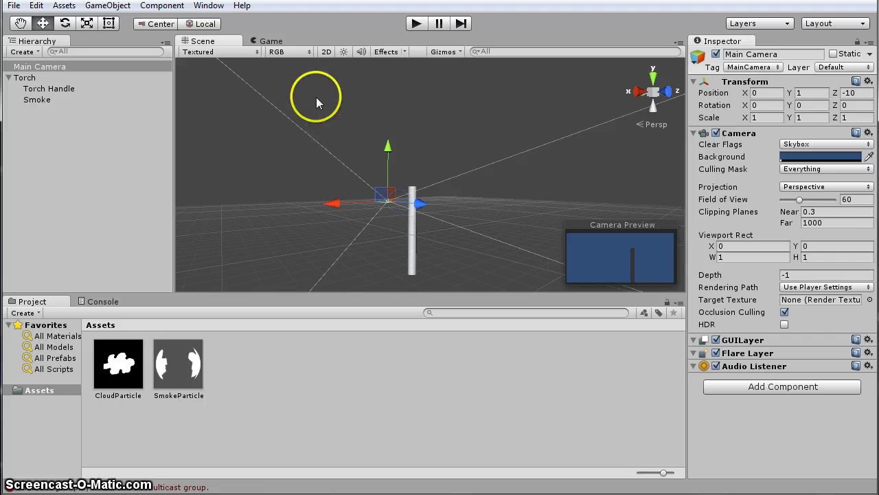
click(416, 25)
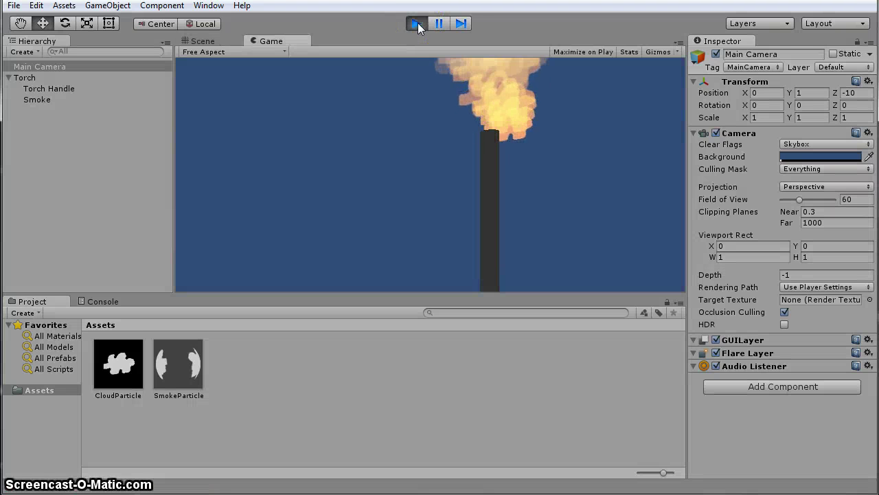
click(417, 23)
Align the Main Camera with an angled scene view of the whole torch and test-run the scene.
alt+drag(494, 187, 475, 218)
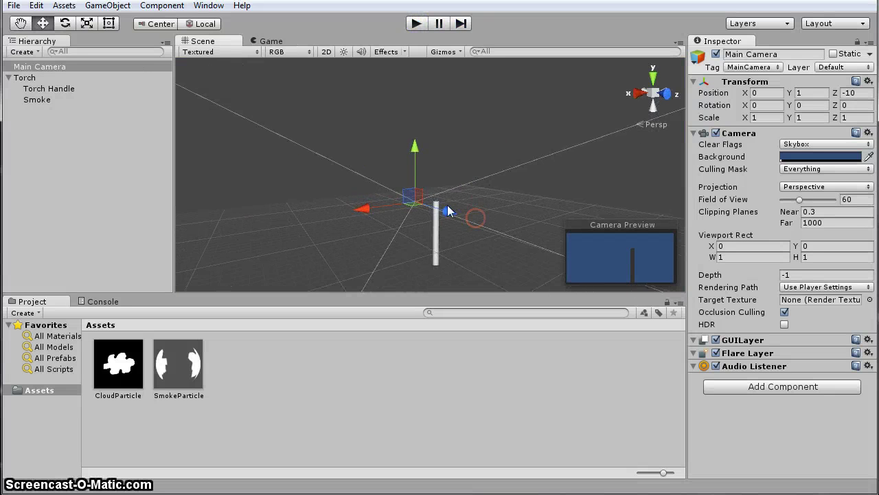
click(156, 7)
mouse_move(129, 9)
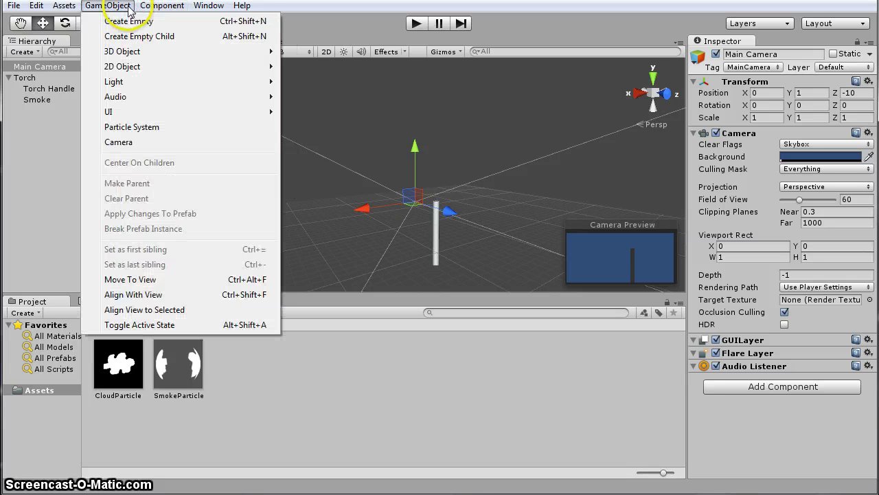
click(176, 297)
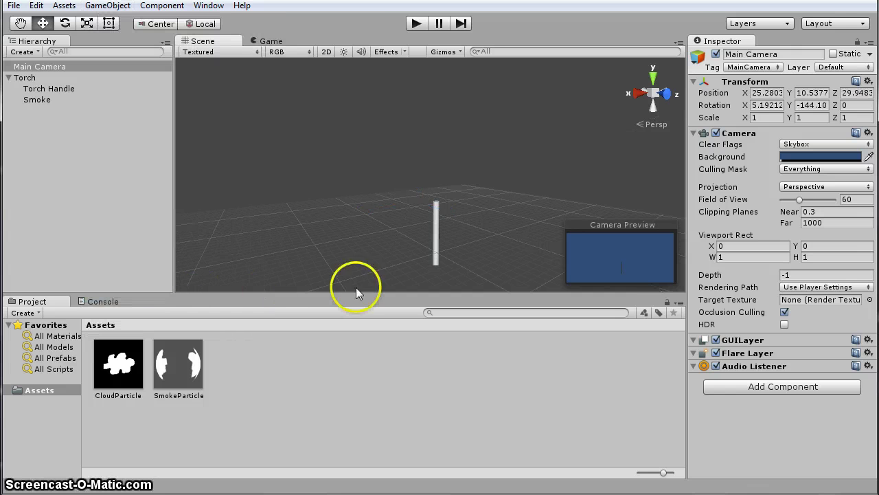
click(413, 25)
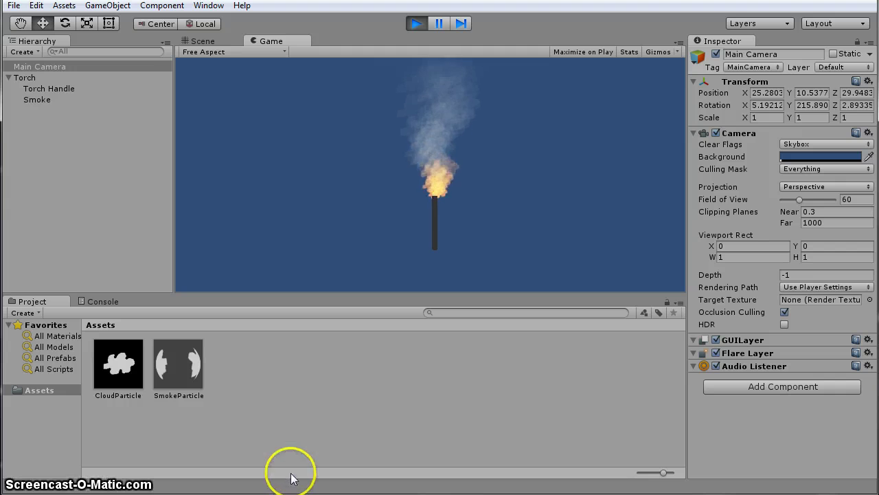
click(416, 24)
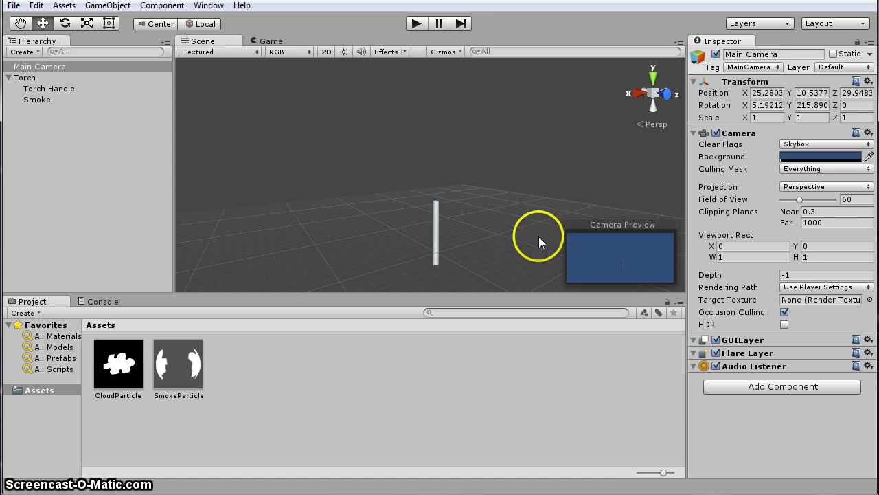
Enable Rotation over Lifetime on the Smoke particle system and set its Angular Velocity to Random Between Two Curves.
click(356, 264)
drag(187, 364, 49, 103)
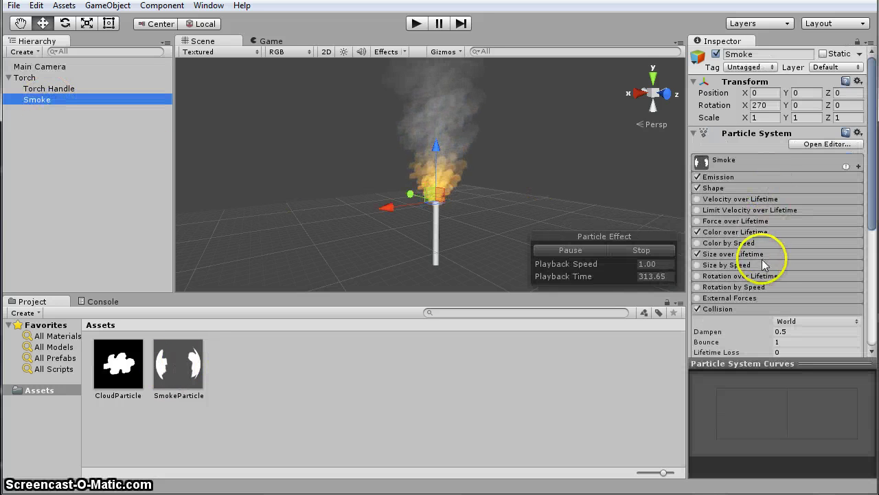
click(698, 277)
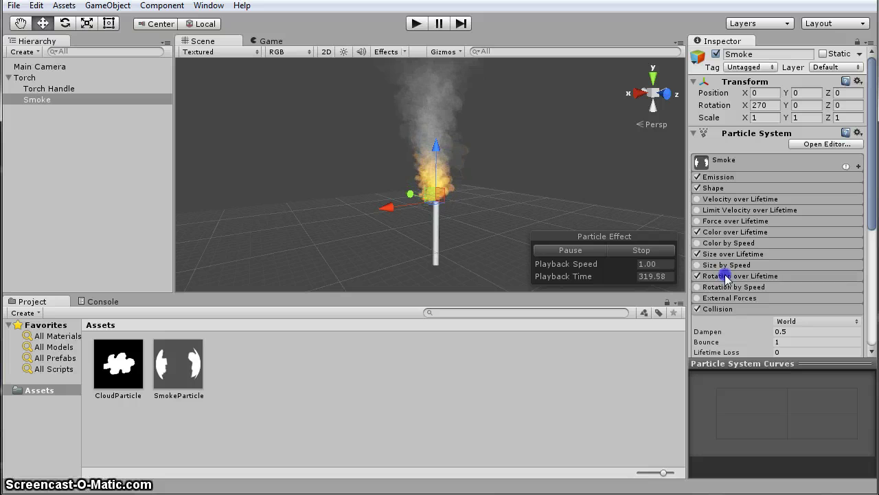
click(728, 277)
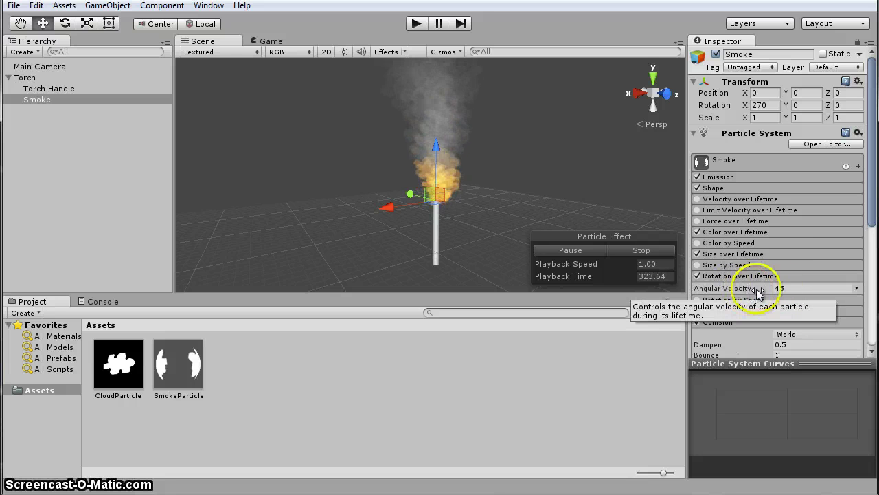
click(796, 288)
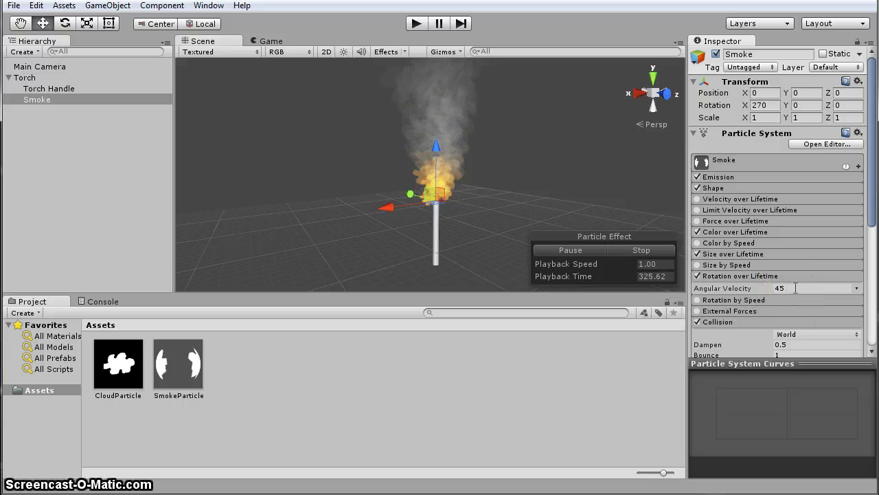
click(857, 289)
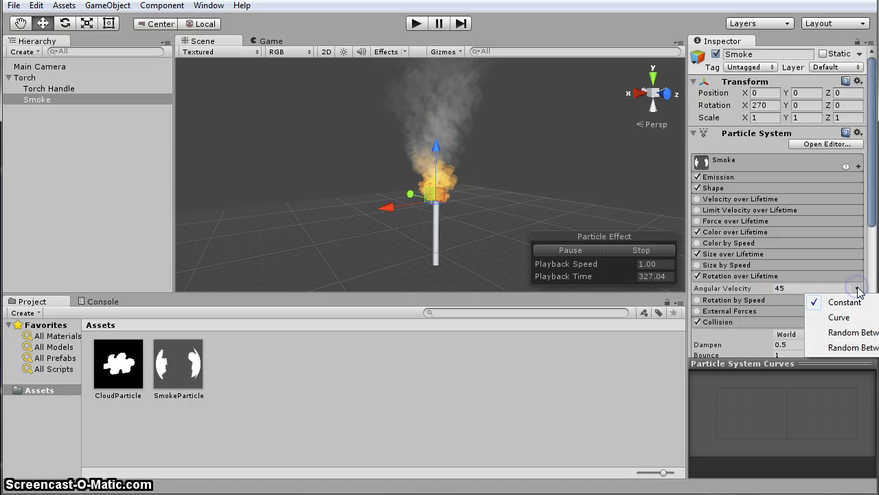
click(849, 347)
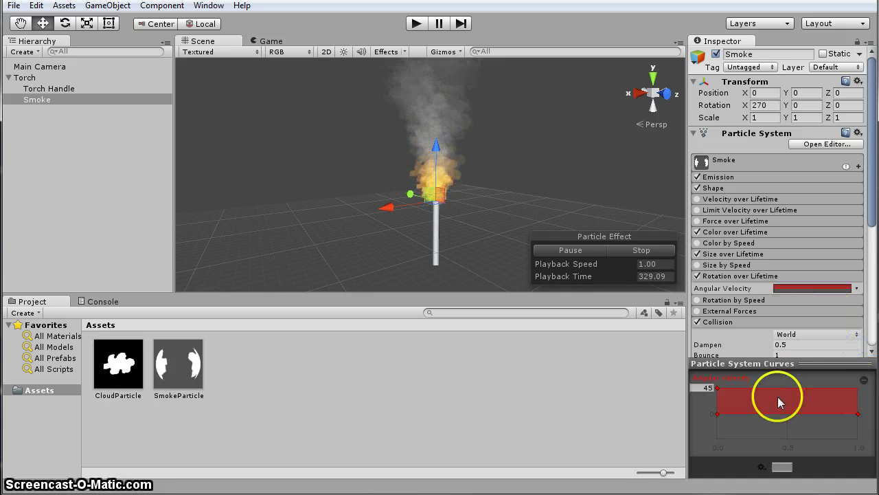
Apply the full-range preset to the Angular Velocity curves and try reshaping them into a narrow band rising over the lifetime.
click(781, 467)
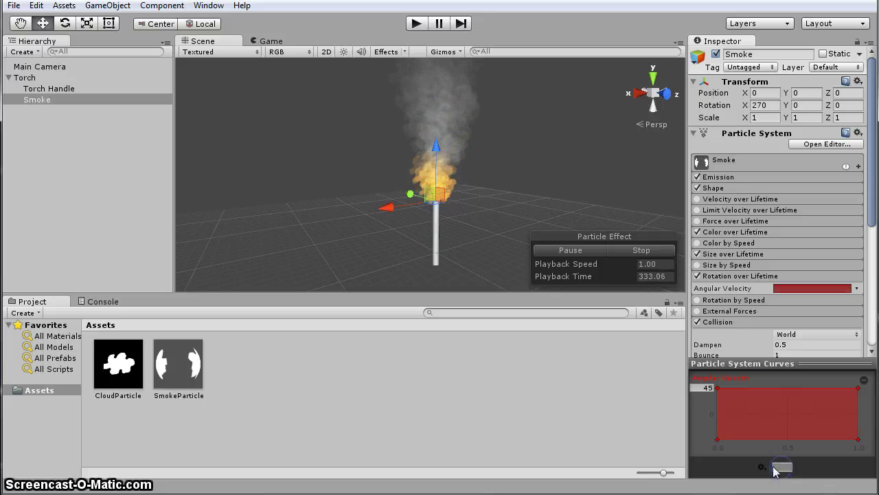
click(718, 439)
drag(718, 443, 717, 428)
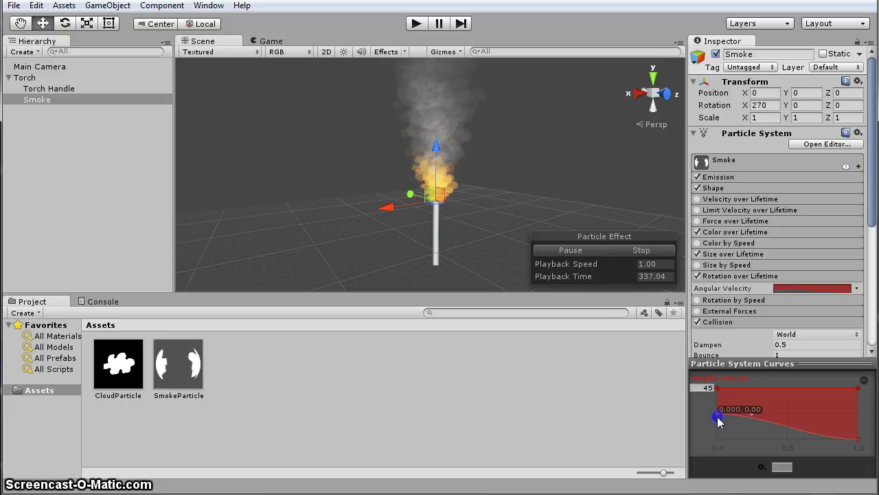
drag(718, 389, 718, 409)
click(858, 439)
drag(859, 440, 857, 401)
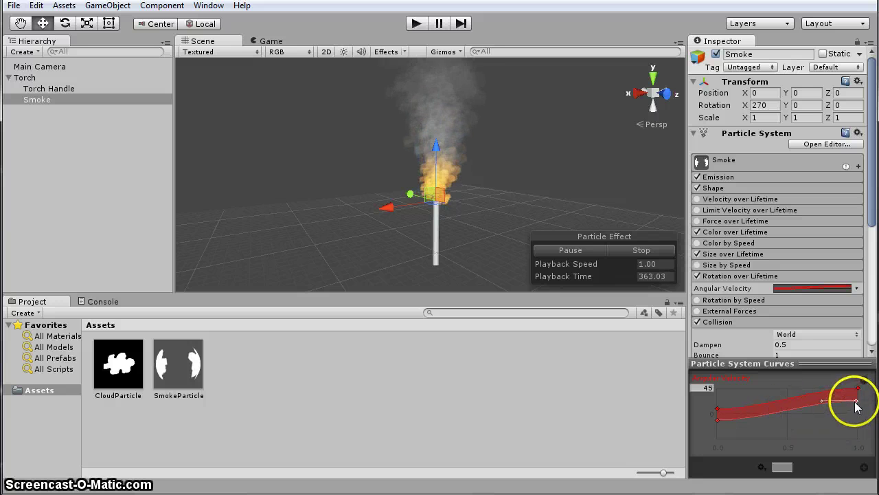
drag(856, 400, 855, 408)
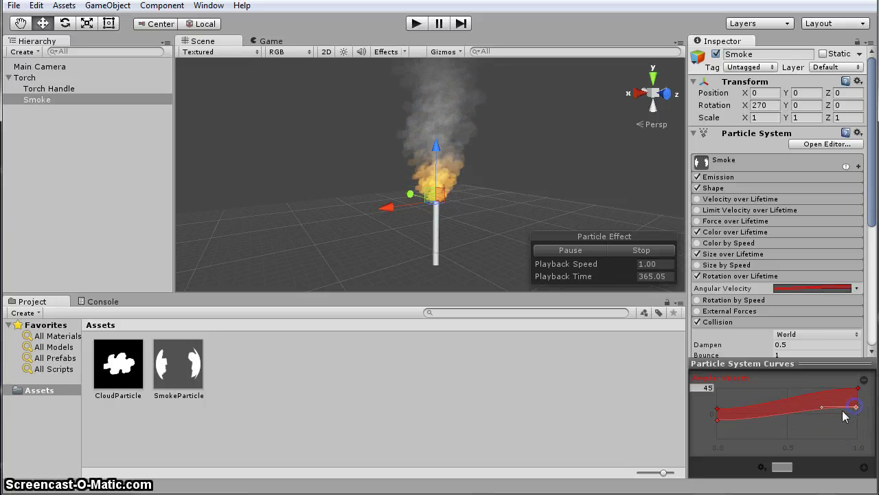
Reset both Angular Velocity curves to the flat preset spanning the full range around zero, with the scale at 45.
click(782, 467)
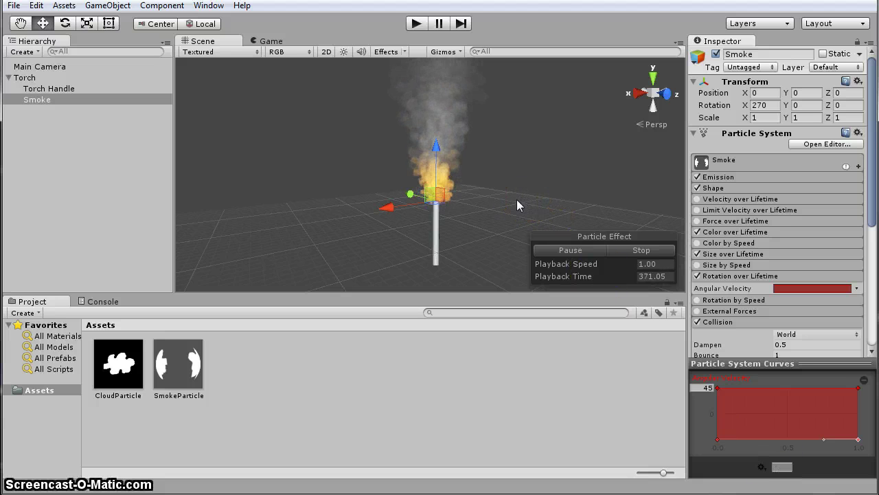
alt+drag(519, 202, 525, 180)
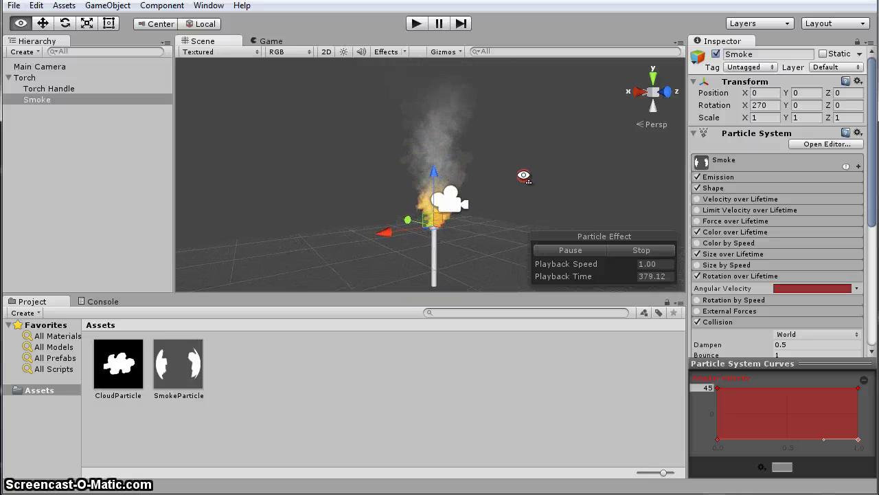